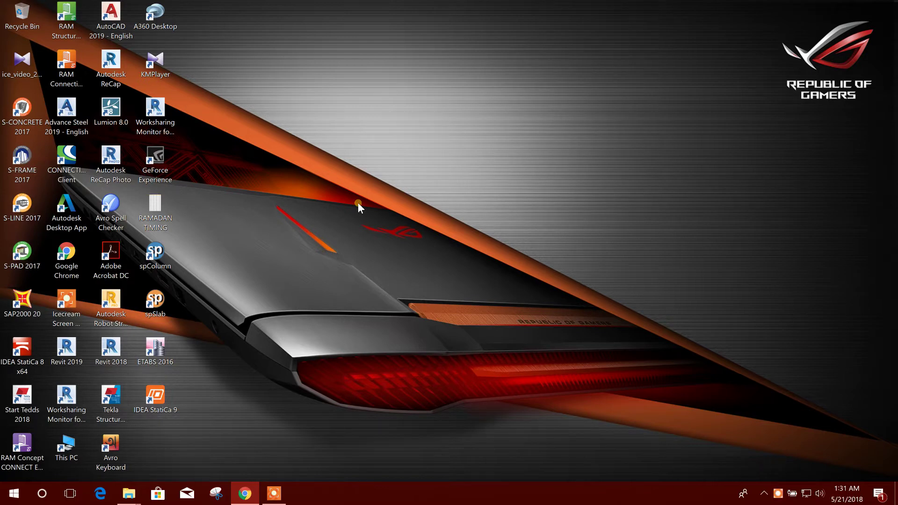
Launch IDEA StatiCa 9 and start a new Beam project
{"action": "left_click", "coordinate": [155, 396]}
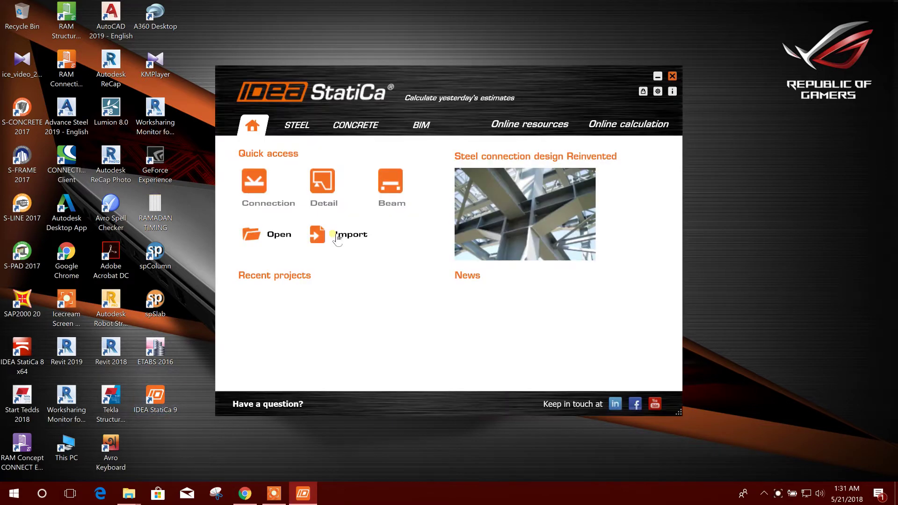
{"action": "left_click", "coordinate": [398, 198]}
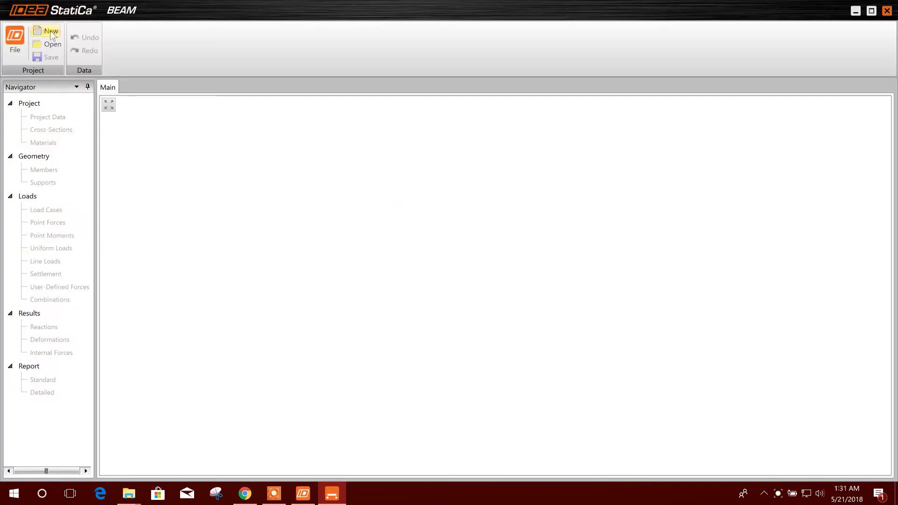
{"action": "left_click", "coordinate": [51, 32]}
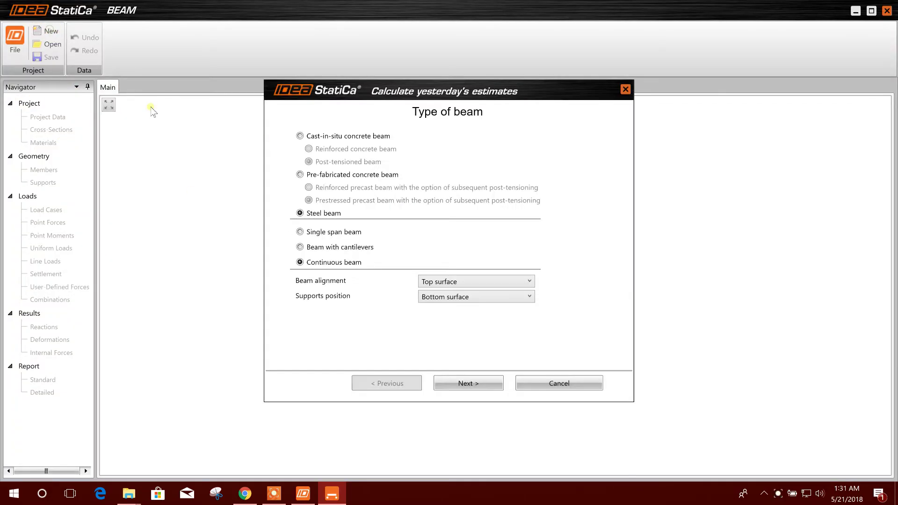
Choose a steel continuous beam with Top surface alignment and continue to the spans
{"action": "left_click", "coordinate": [301, 137]}
{"action": "left_click", "coordinate": [320, 149]}
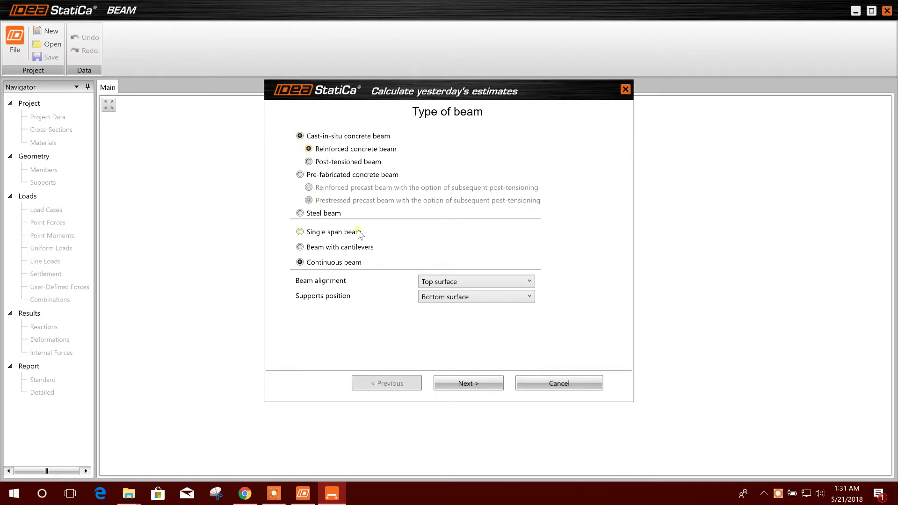
{"action": "left_click", "coordinate": [300, 214]}
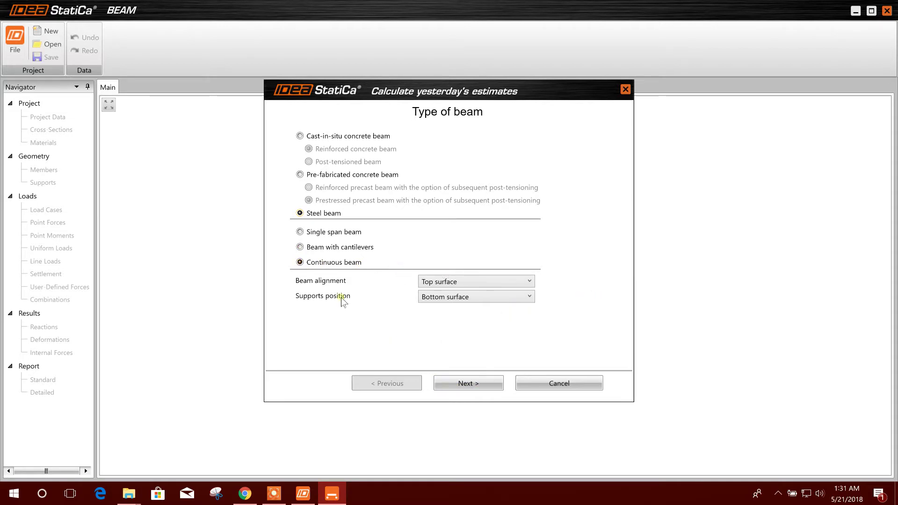
{"action": "left_click", "coordinate": [520, 285]}
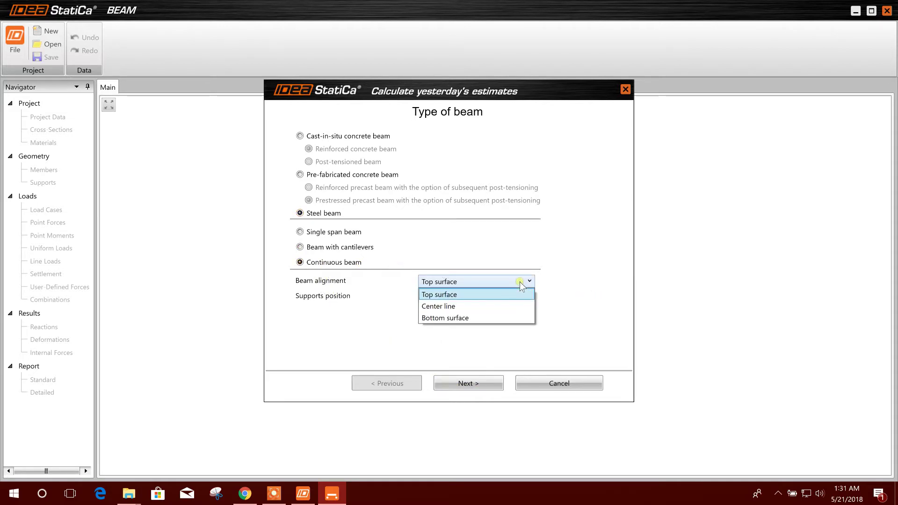
{"action": "left_click", "coordinate": [463, 294]}
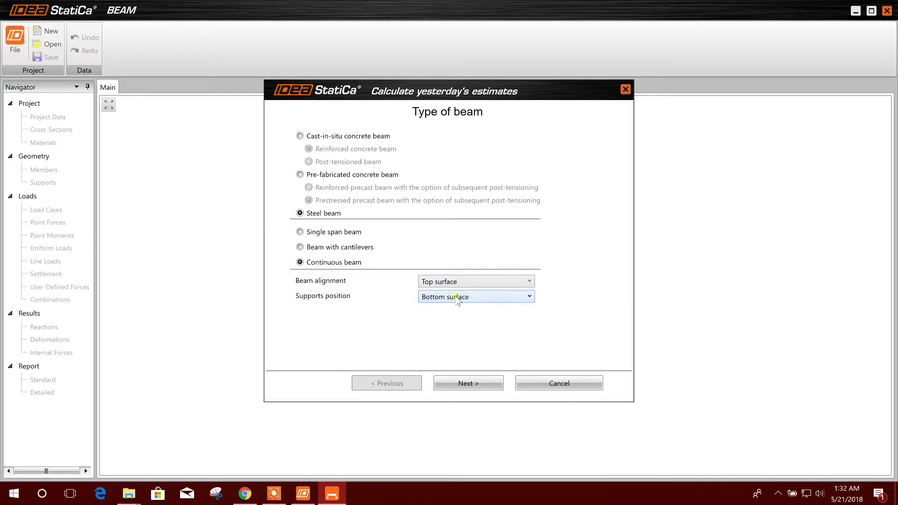
{"action": "left_click", "coordinate": [478, 383]}
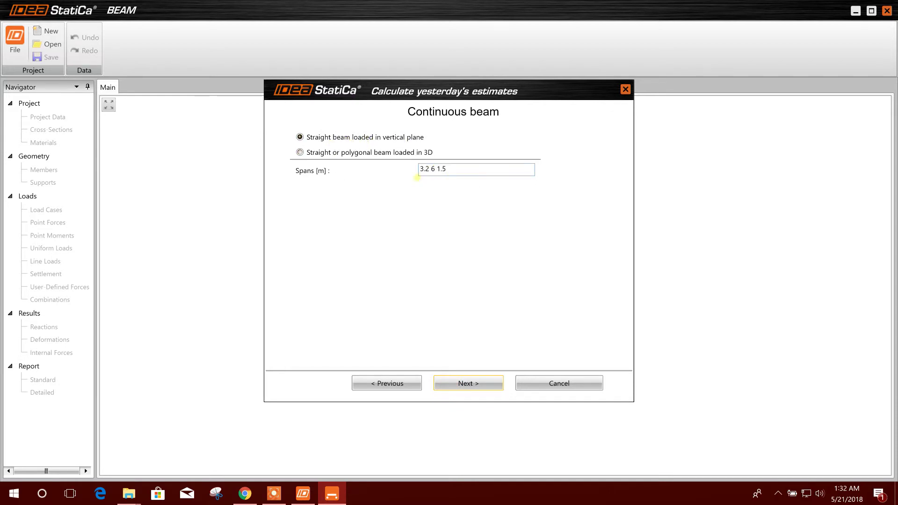
Change the Spans [m] field to 4 6 4 and continue
{"action": "left_click_drag", "start_coordinate": [430, 169], "coordinate": [412, 173]}
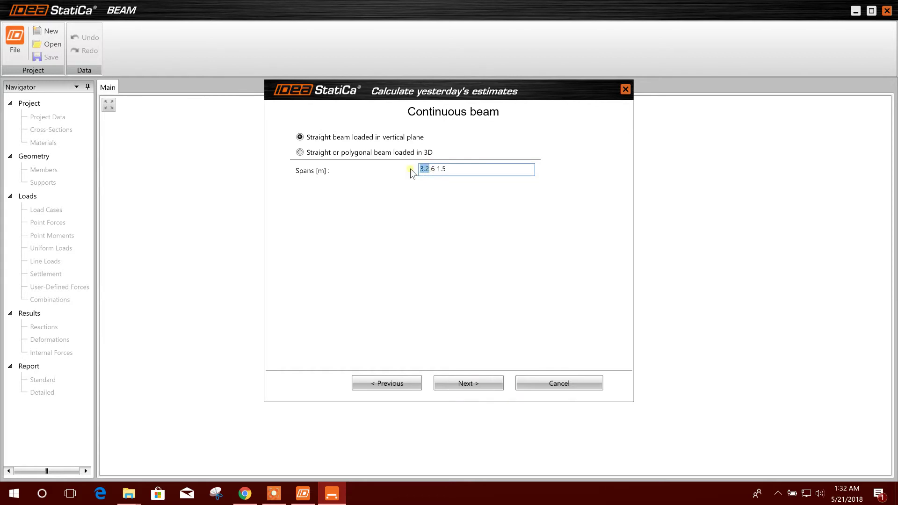
{"action": "type", "text": "4 6 4"}
{"action": "left_click", "coordinate": [468, 382]}
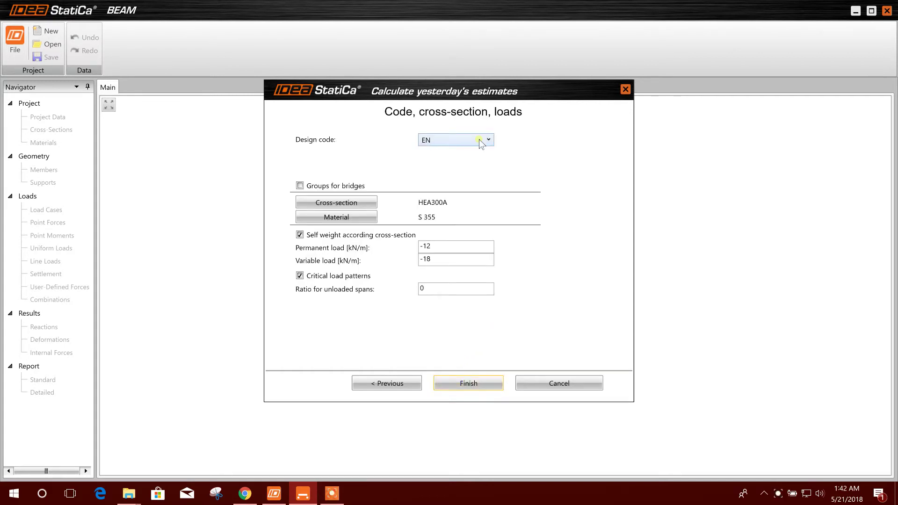
Keep the EN design code and pick HEA300A from the HEA I-section catalogue
{"action": "left_click", "coordinate": [481, 141]}
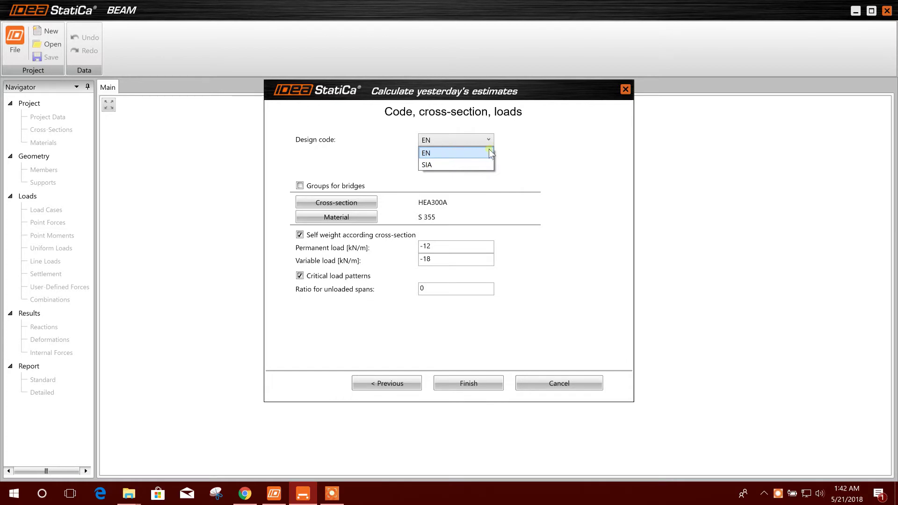
{"action": "left_click", "coordinate": [461, 155]}
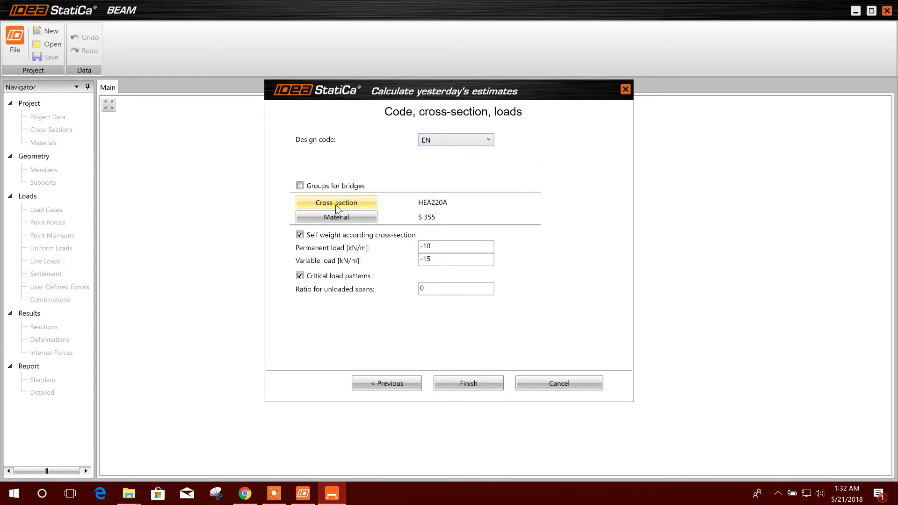
{"action": "left_click", "coordinate": [336, 205]}
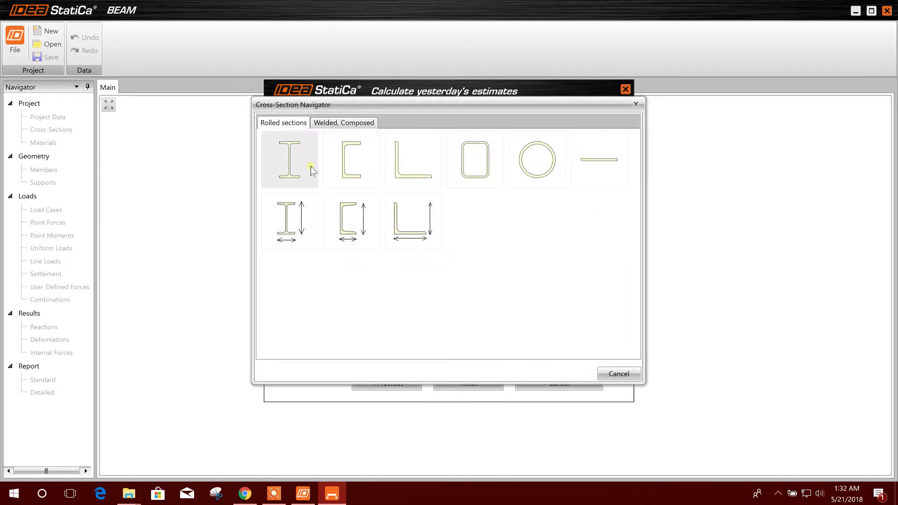
{"action": "left_click", "coordinate": [311, 167]}
{"action": "left_click", "coordinate": [374, 82]}
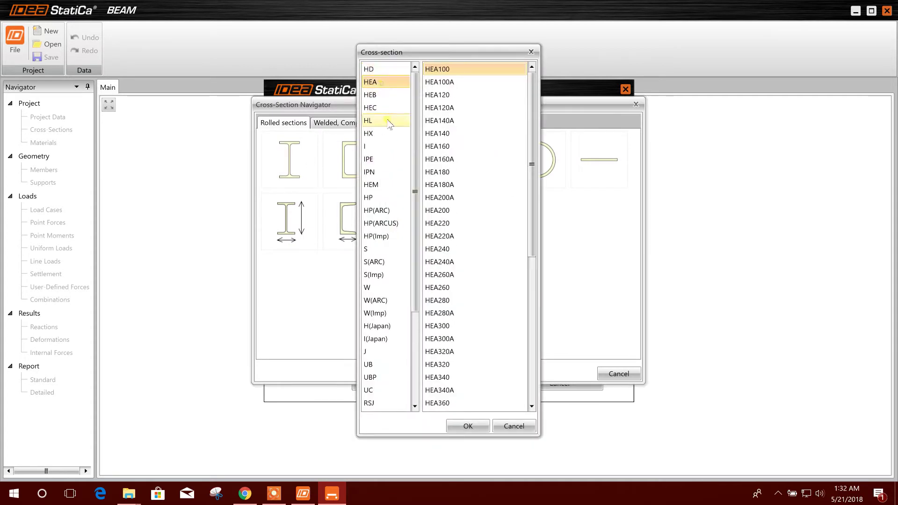
{"action": "scroll", "coordinate": [478, 263], "scroll_direction": "down", "scroll_amount": 2}
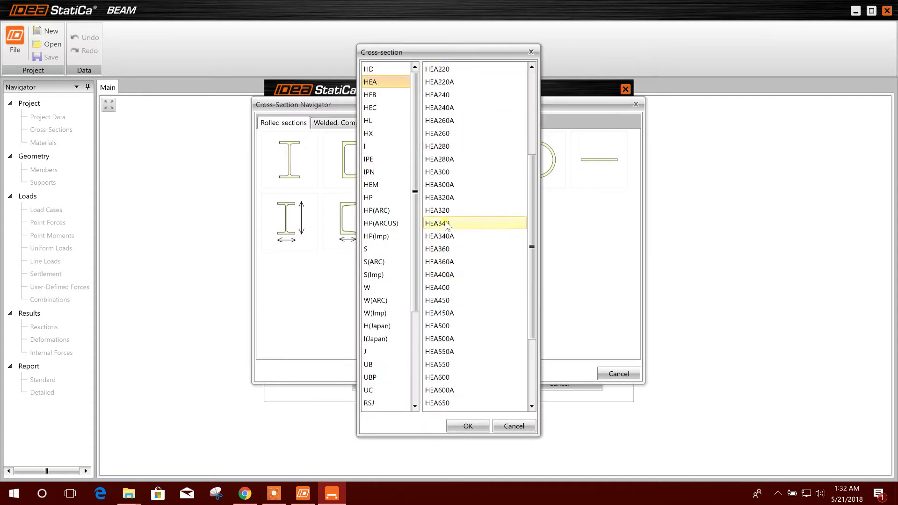
{"action": "left_click", "coordinate": [449, 185]}
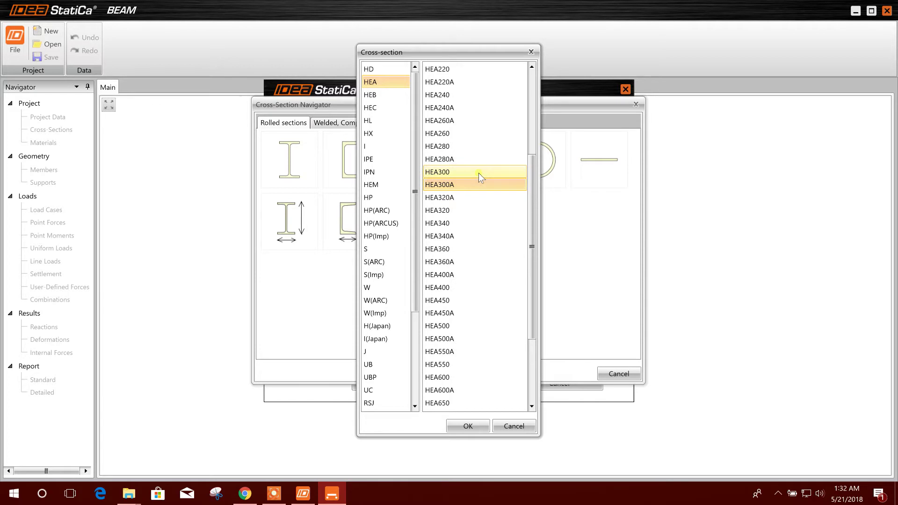
{"action": "left_click", "coordinate": [467, 425]}
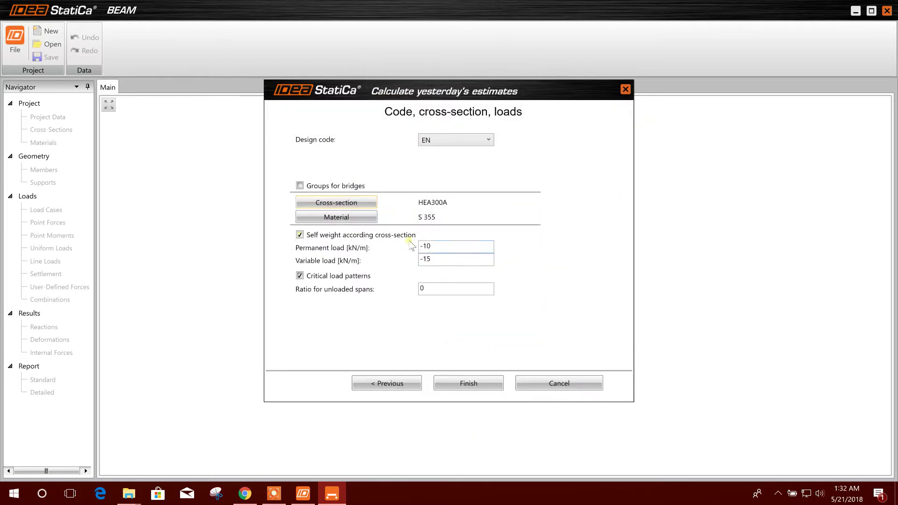
Set steel S 355, permanent load -12 and variable load -18 kN/m, then finish the wizard
{"action": "left_click", "coordinate": [355, 218]}
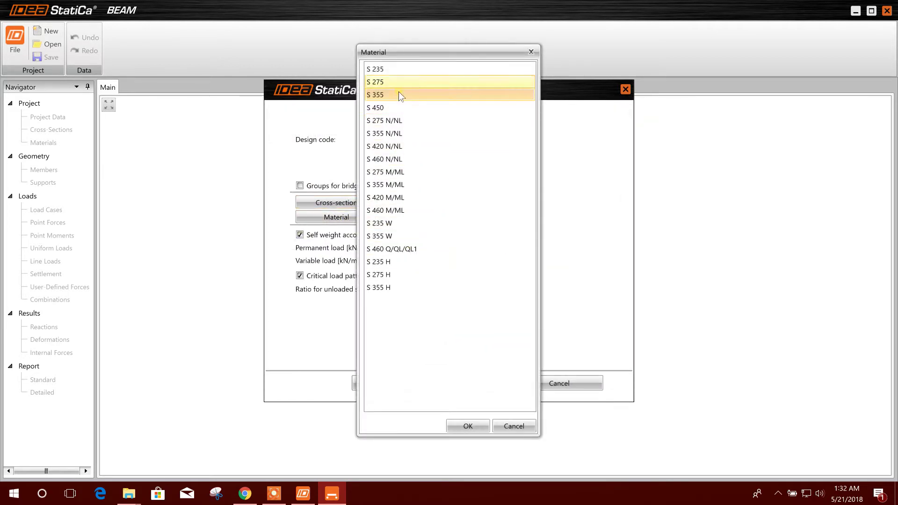
{"action": "left_click", "coordinate": [473, 427]}
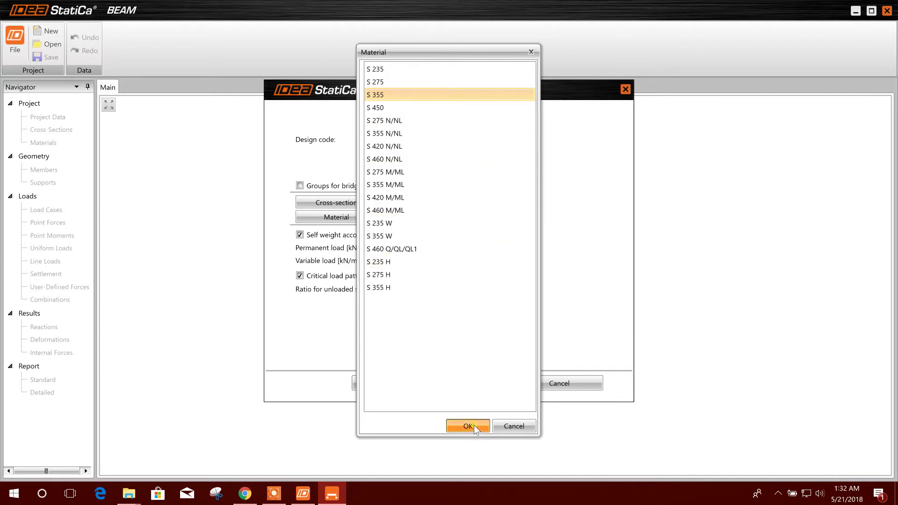
{"action": "left_click", "coordinate": [438, 247]}
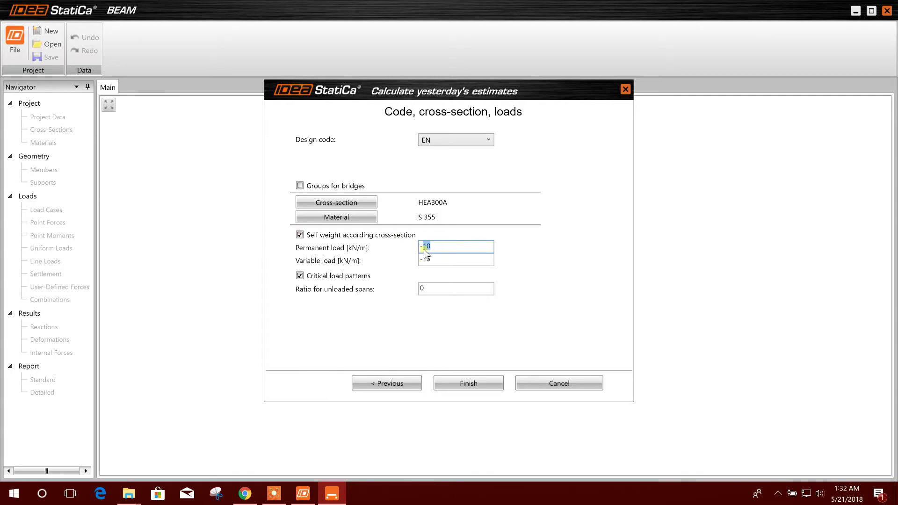
{"action": "type", "text": "2"}
{"action": "left_click", "coordinate": [436, 261]}
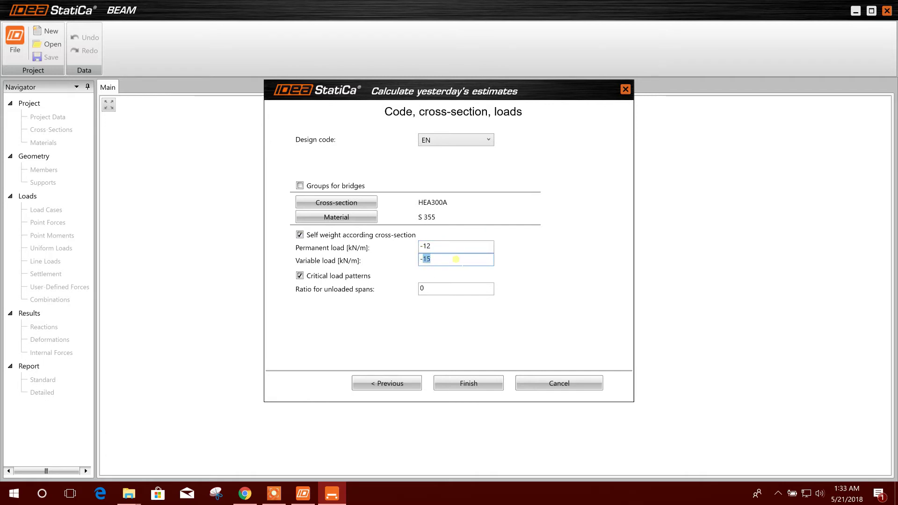
{"action": "type", "text": "1"}
{"action": "left_click", "coordinate": [462, 288]}
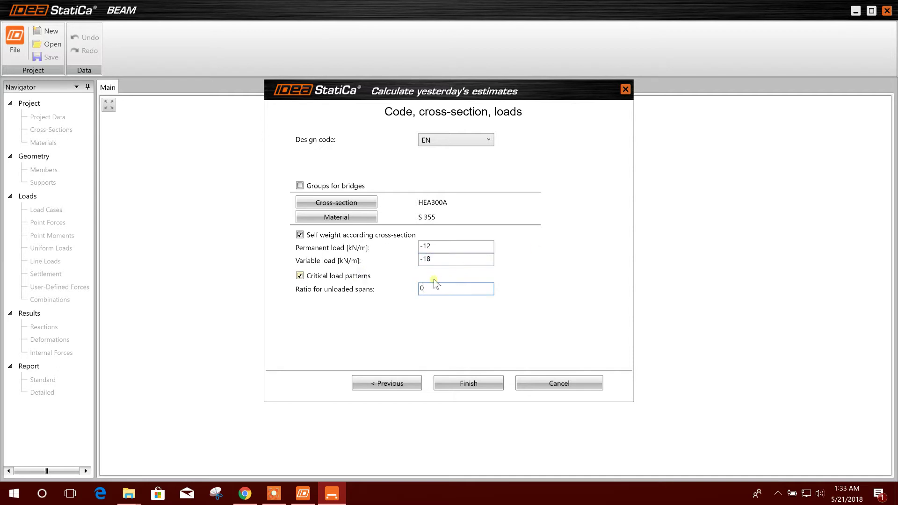
{"action": "left_click", "coordinate": [465, 386]}
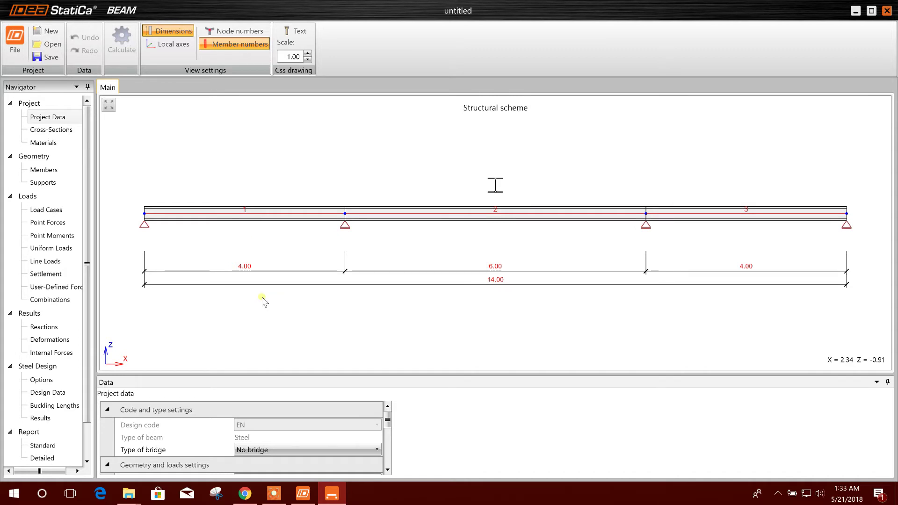
Look through the Project Data name, number and author fields
{"action": "scroll", "coordinate": [296, 427], "scroll_direction": "down", "scroll_amount": 1}
{"action": "scroll", "coordinate": [300, 426], "scroll_direction": "up", "scroll_amount": 1}
{"action": "scroll", "coordinate": [309, 431], "scroll_direction": "down", "scroll_amount": 2}
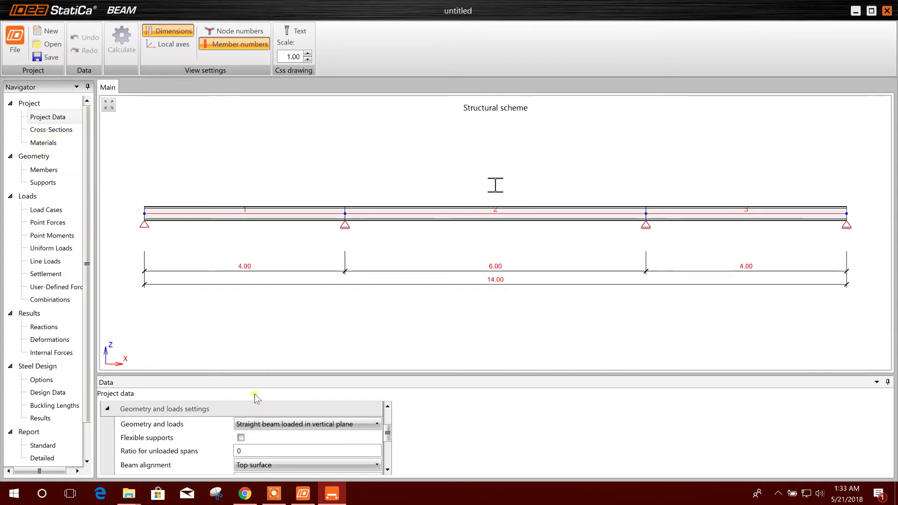
{"action": "scroll", "coordinate": [330, 440], "scroll_direction": "down", "scroll_amount": 3}
{"action": "scroll", "coordinate": [319, 457], "scroll_direction": "up", "scroll_amount": 1}
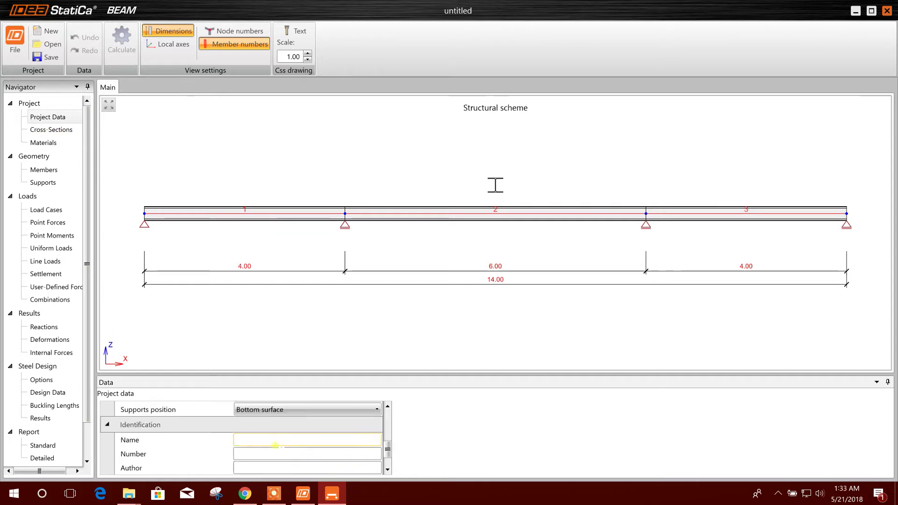
{"action": "left_click", "coordinate": [269, 440]}
{"action": "scroll", "coordinate": [263, 435], "scroll_direction": "down", "scroll_amount": 1}
{"action": "left_click", "coordinate": [247, 427]}
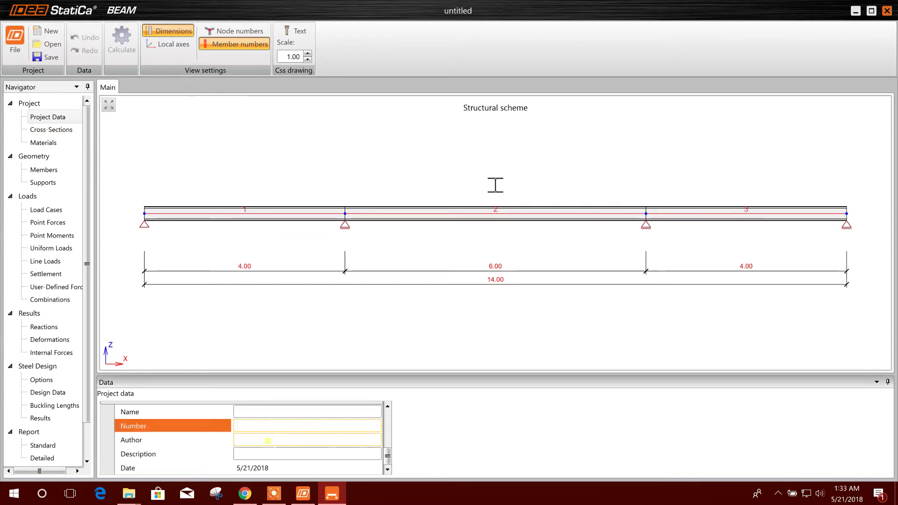
{"action": "left_click", "coordinate": [256, 440]}
Inspect the HEA300A cross-section, then the S 355 materials list and member data
{"action": "left_click", "coordinate": [59, 130]}
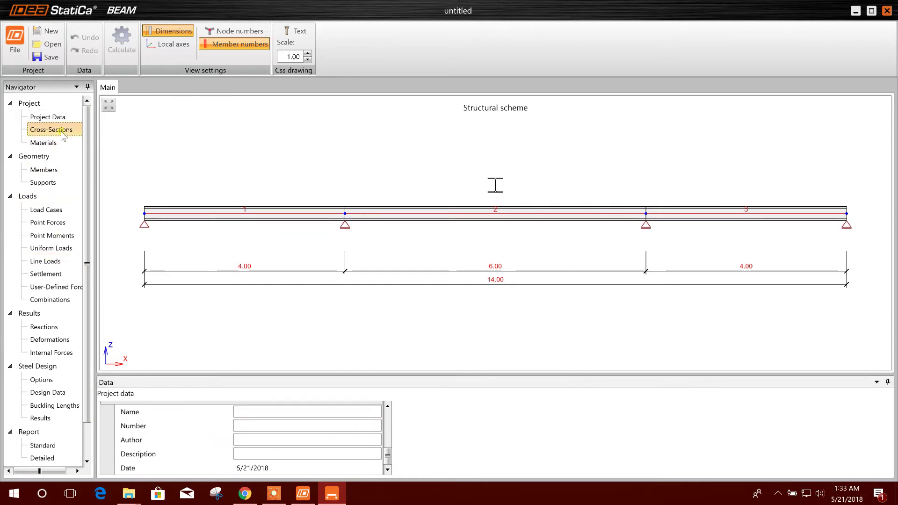
{"action": "scroll", "coordinate": [374, 447], "scroll_direction": "down", "scroll_amount": 2}
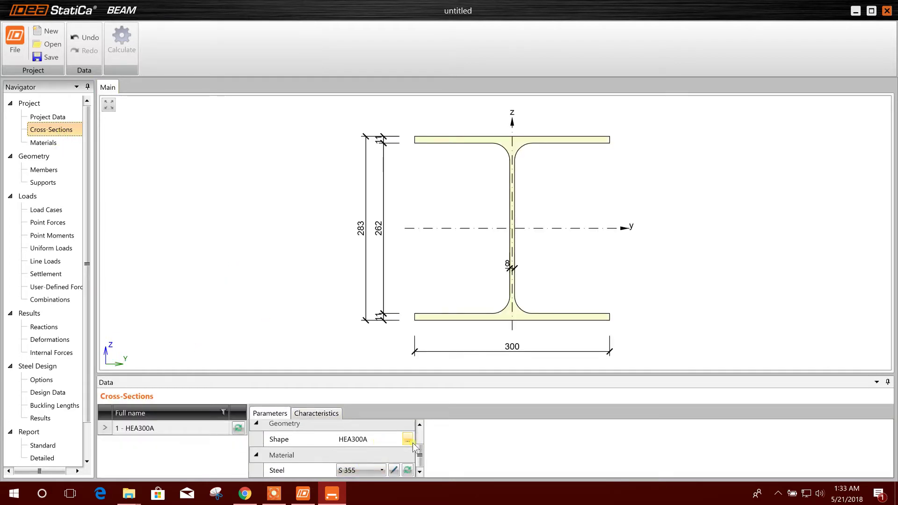
{"action": "left_click", "coordinate": [43, 142]}
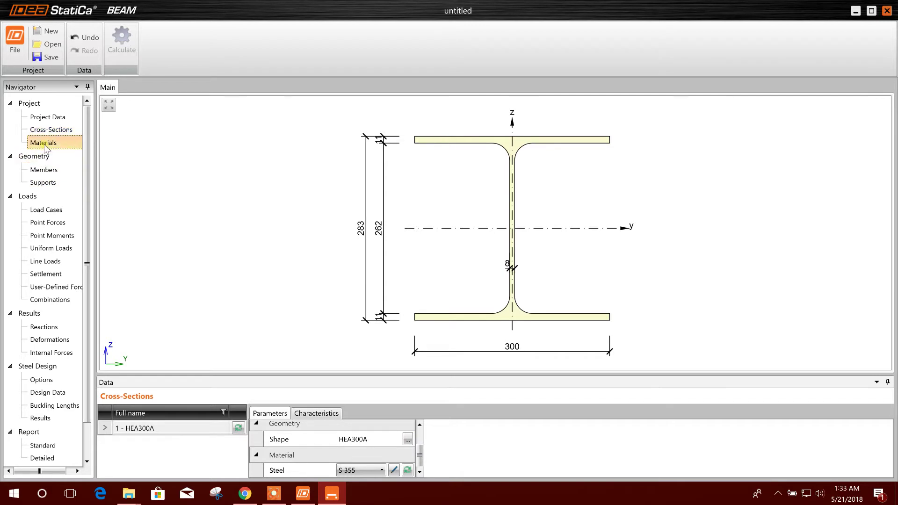
{"action": "left_click", "coordinate": [45, 170]}
Restrain X and Ry at nodes 2 and 3, leaving node 1 free to rotate
{"action": "left_click", "coordinate": [47, 183]}
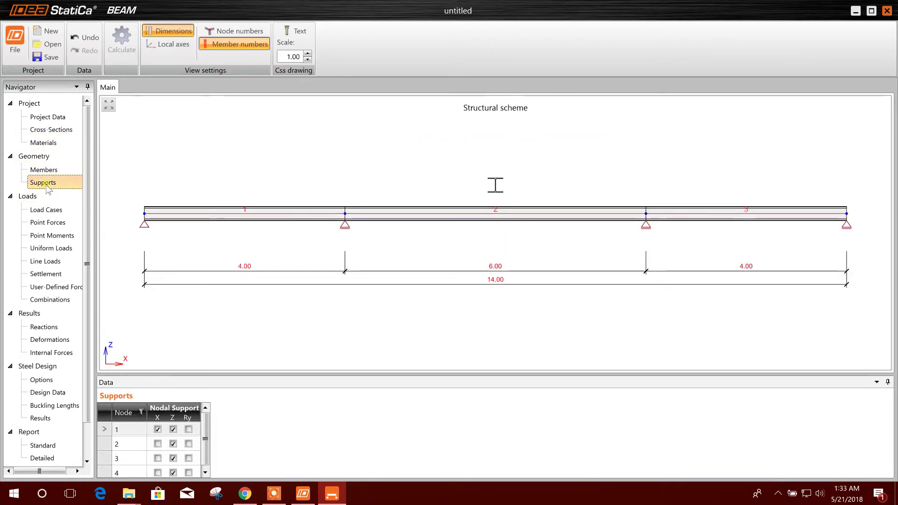
{"action": "left_click_drag", "start_coordinate": [206, 455], "coordinate": [206, 458]}
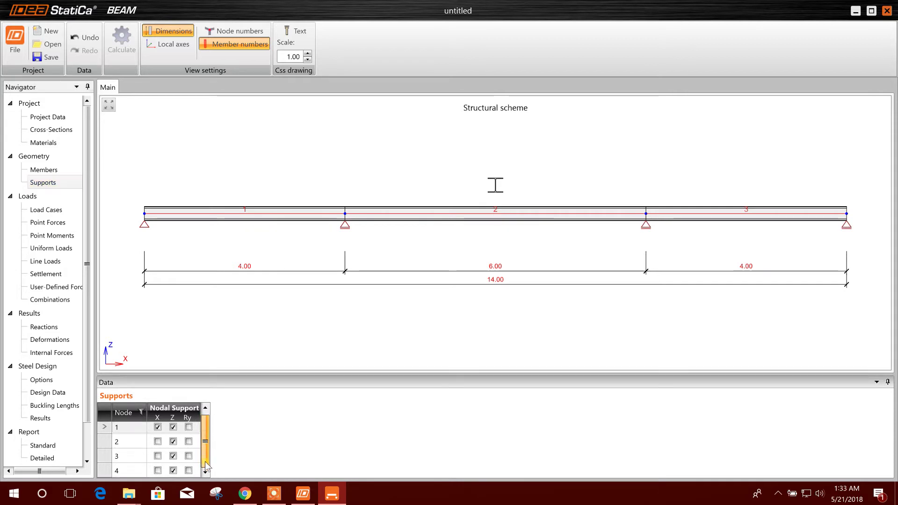
{"action": "left_click", "coordinate": [189, 430]}
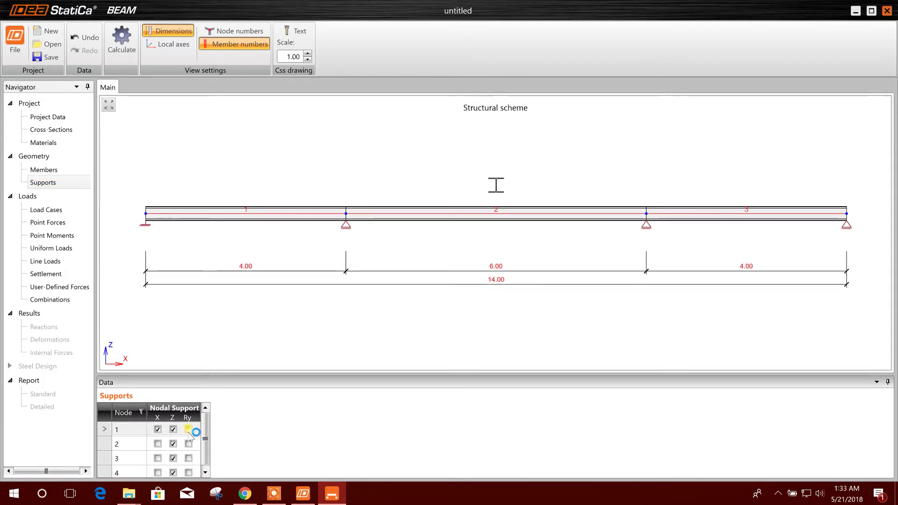
{"action": "left_click", "coordinate": [189, 430]}
{"action": "left_click", "coordinate": [159, 445]}
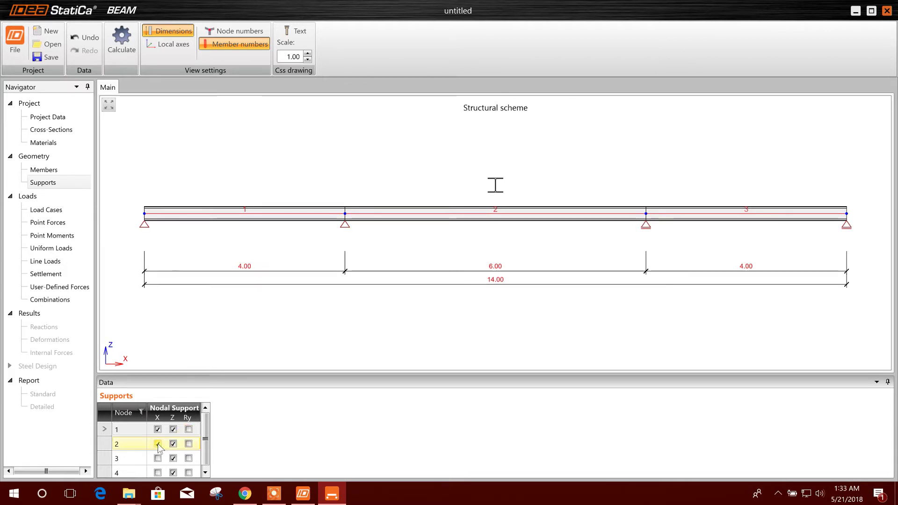
{"action": "left_click", "coordinate": [188, 444]}
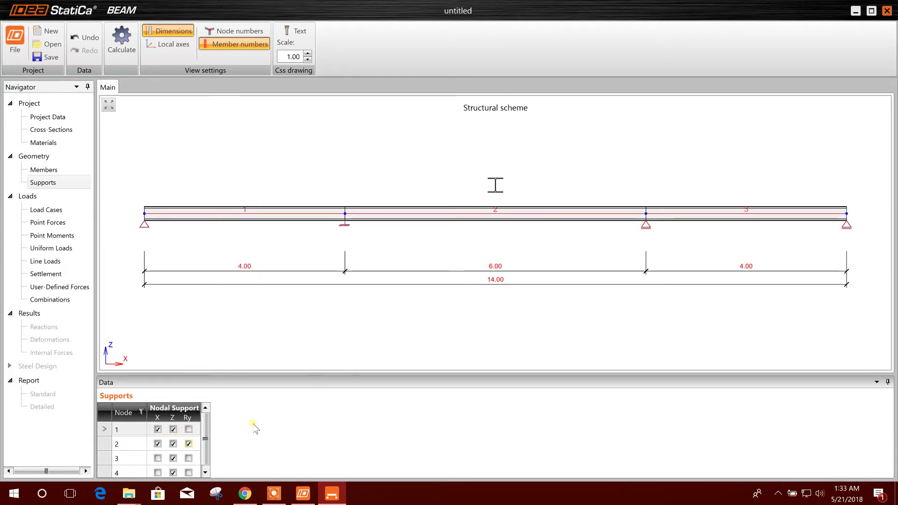
{"action": "left_click", "coordinate": [158, 458]}
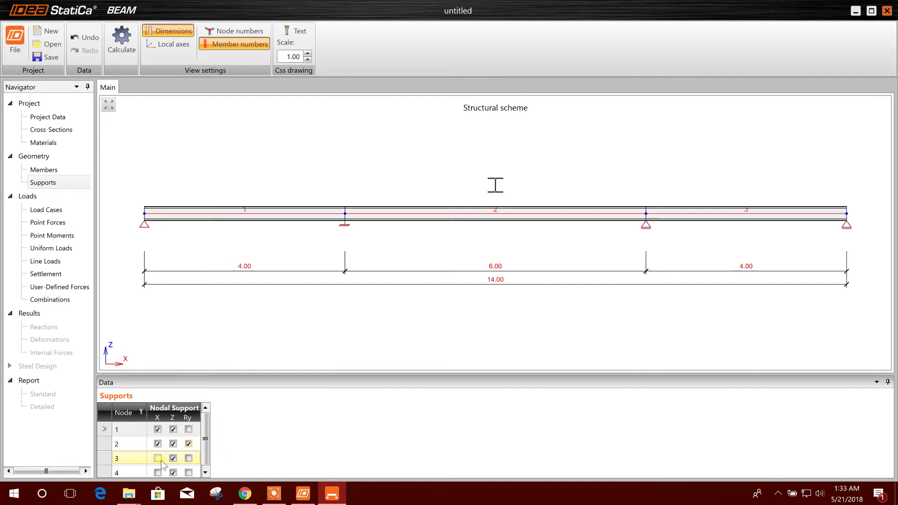
{"action": "left_click", "coordinate": [189, 459]}
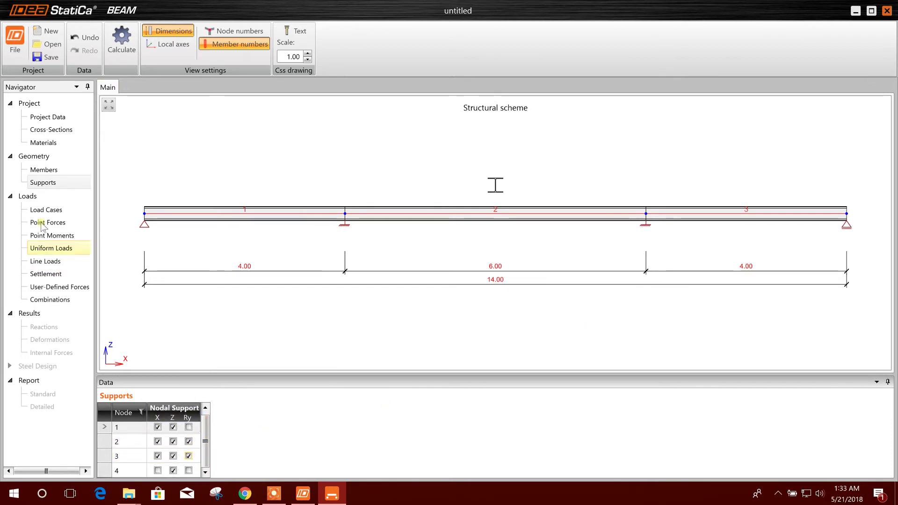
Review the load cases and Permanent and Variable load groups, then open Point Forces for SW
{"action": "left_click", "coordinate": [50, 211]}
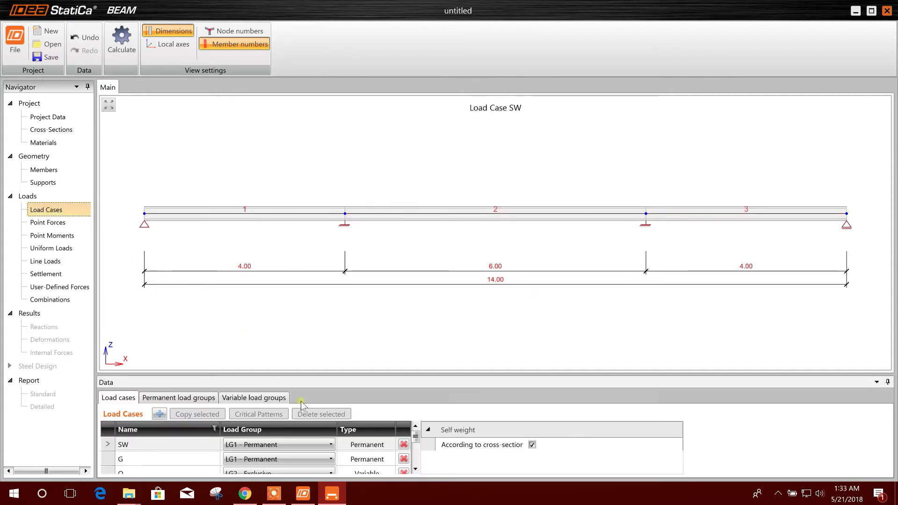
{"action": "left_click", "coordinate": [176, 398]}
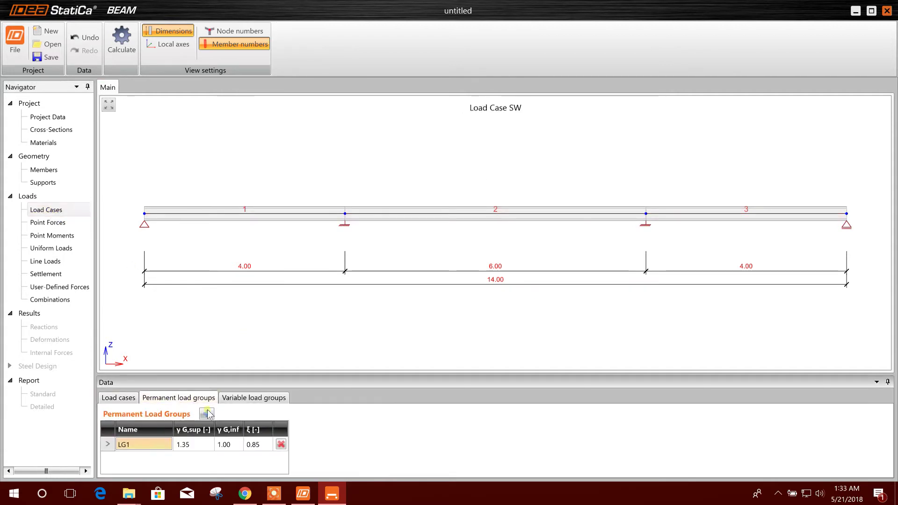
{"action": "left_click", "coordinate": [252, 400]}
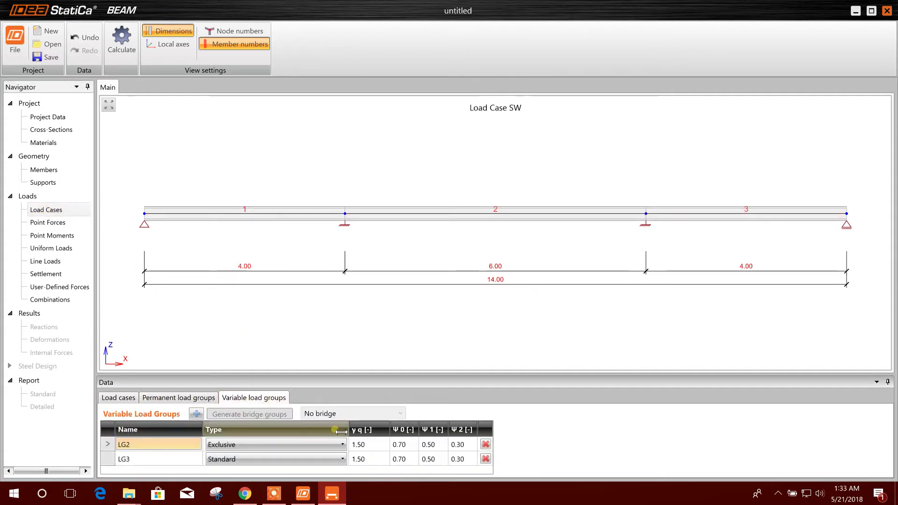
{"action": "left_click", "coordinate": [120, 399]}
{"action": "left_click", "coordinate": [47, 223]}
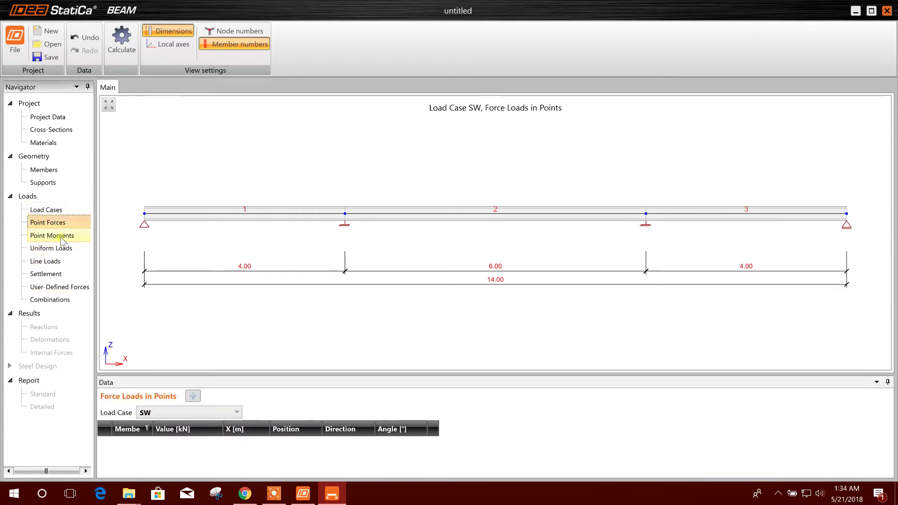
In load case G, add a -10 kN Global Z point force on member 1 at X = 3 m
{"action": "left_click", "coordinate": [176, 413]}
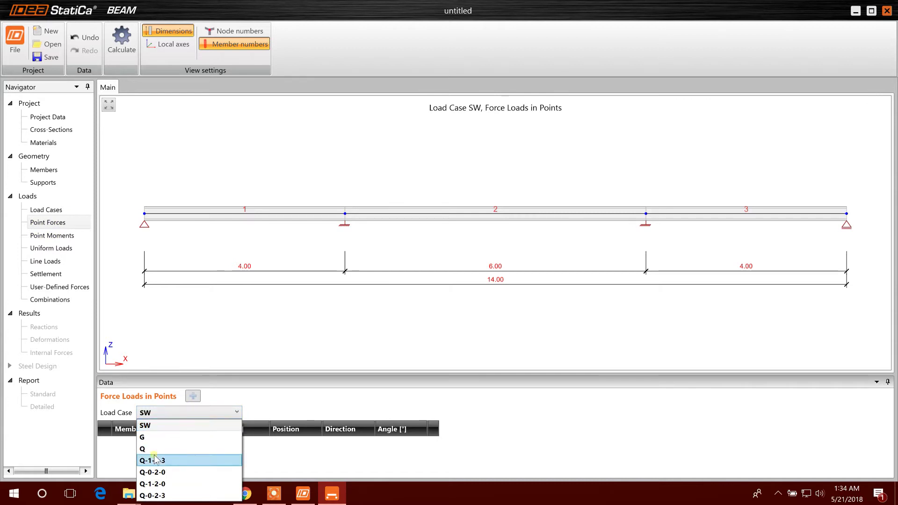
{"action": "left_click", "coordinate": [164, 440]}
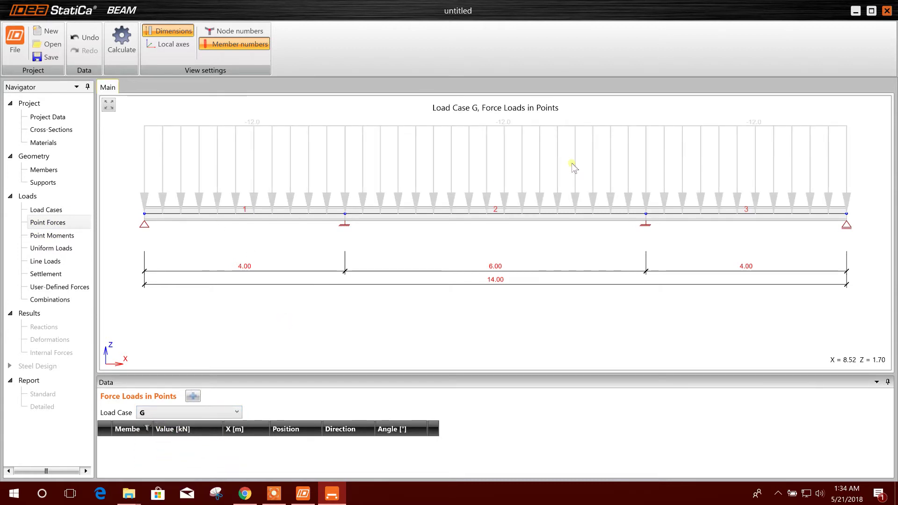
{"action": "left_click", "coordinate": [193, 397]}
{"action": "left_click", "coordinate": [180, 443]}
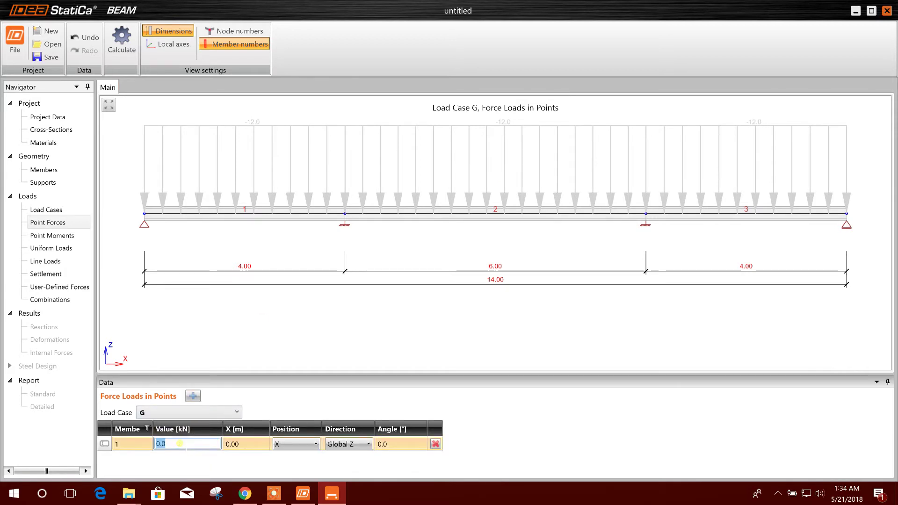
{"action": "type", "text": "10"}
{"action": "left_click", "coordinate": [244, 443]}
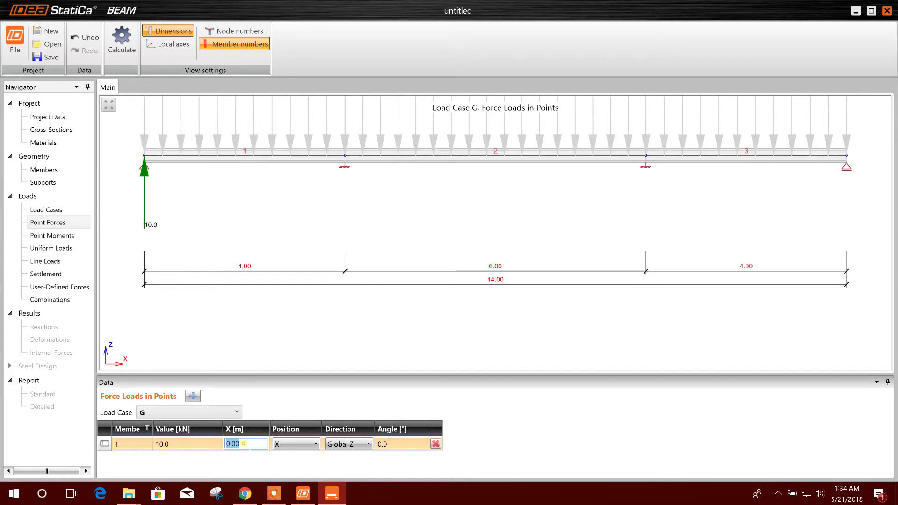
{"action": "left_click", "coordinate": [180, 444]}
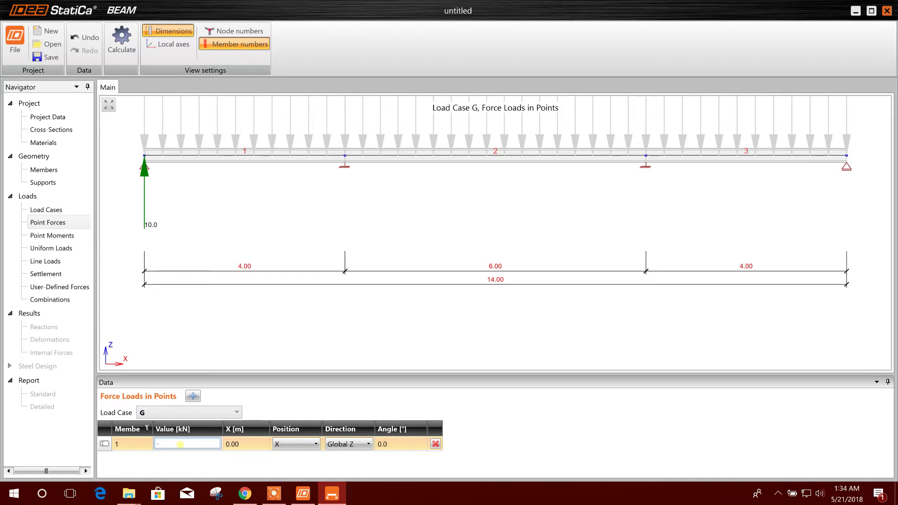
{"action": "type", "text": "-10"}
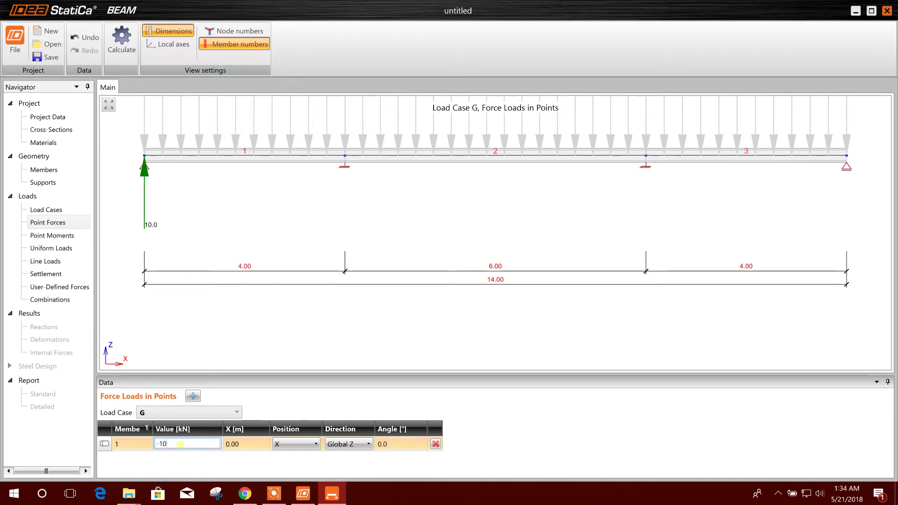
{"action": "left_click", "coordinate": [244, 443]}
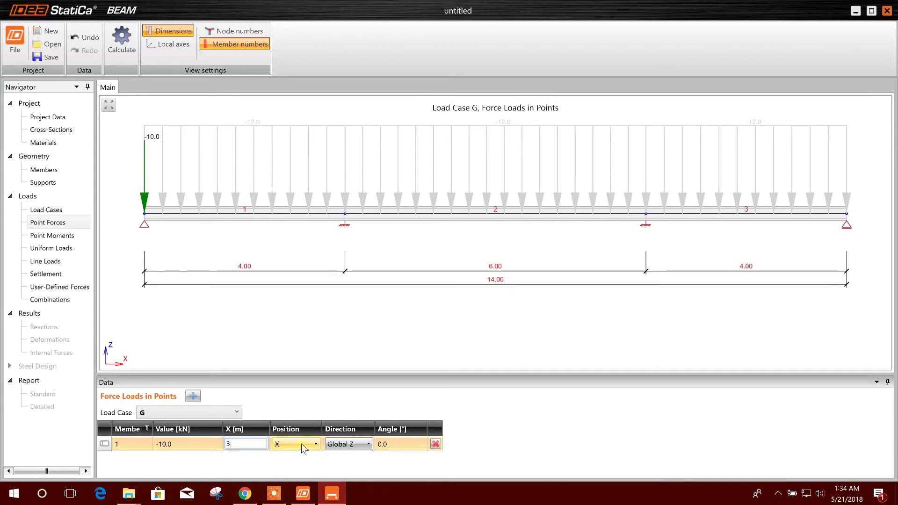
{"action": "key", "text": "Return"}
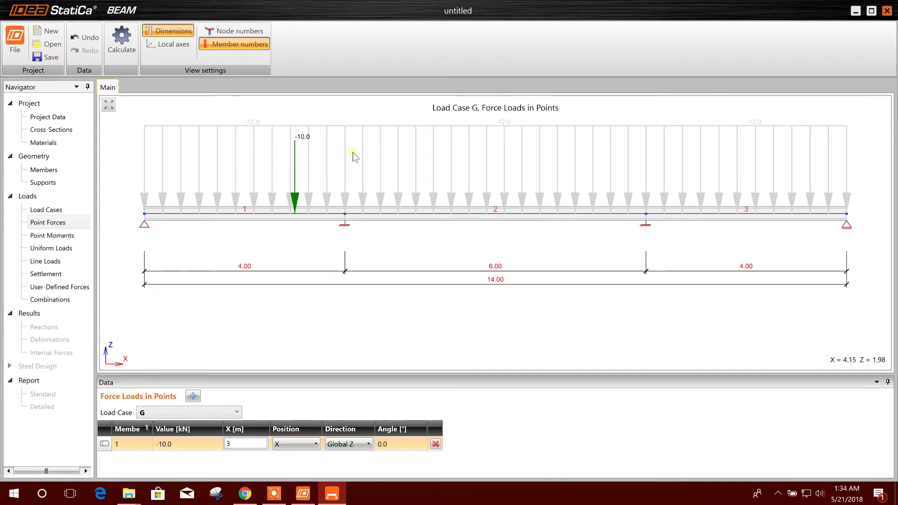
Review point moments, then the uniform and line loads of load case Q-1-0-3
{"action": "left_click", "coordinate": [65, 239]}
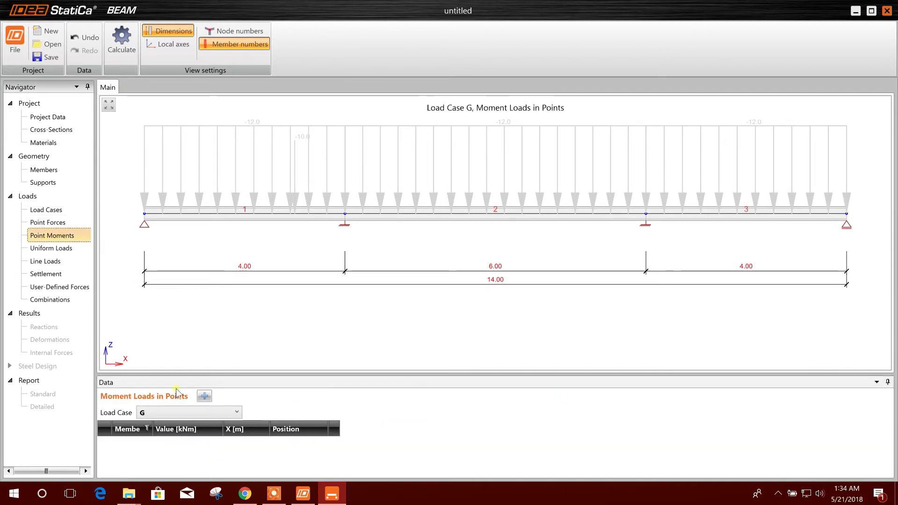
{"action": "left_click", "coordinate": [51, 249]}
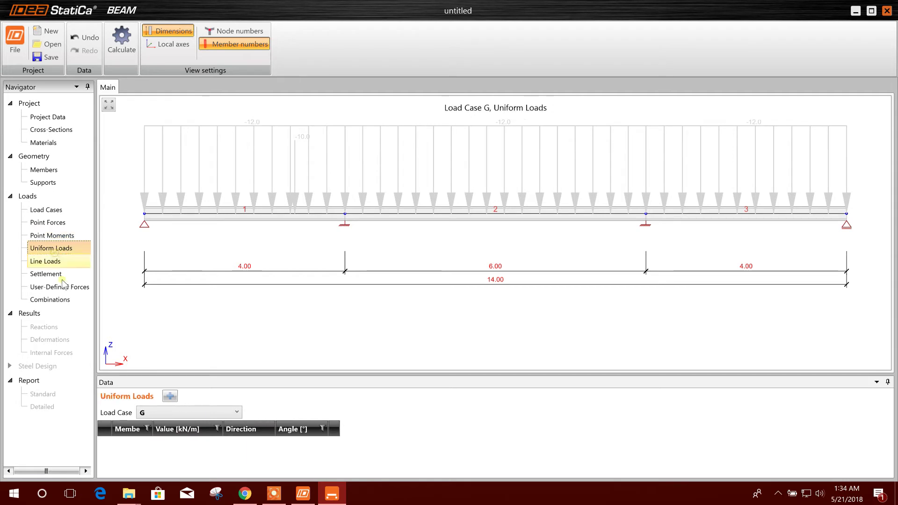
{"action": "left_click", "coordinate": [203, 413]}
{"action": "left_click", "coordinate": [181, 459]}
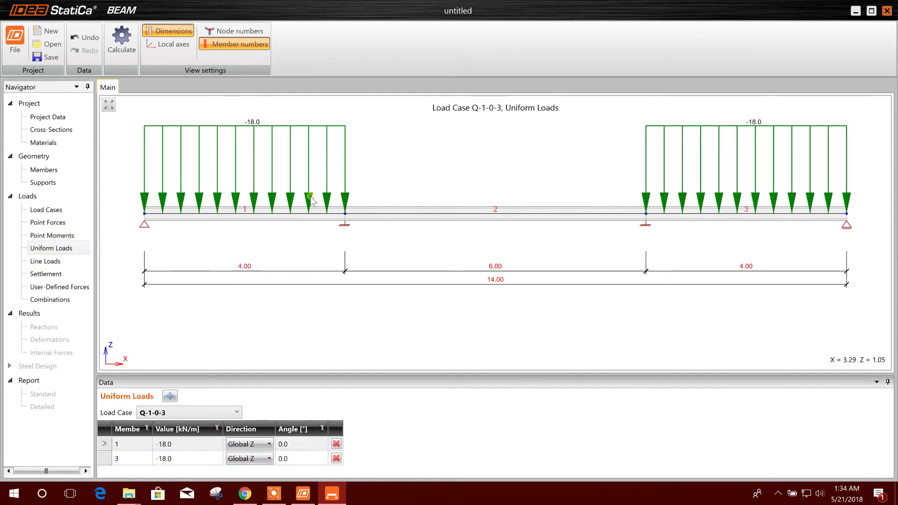
{"action": "left_click", "coordinate": [67, 261]}
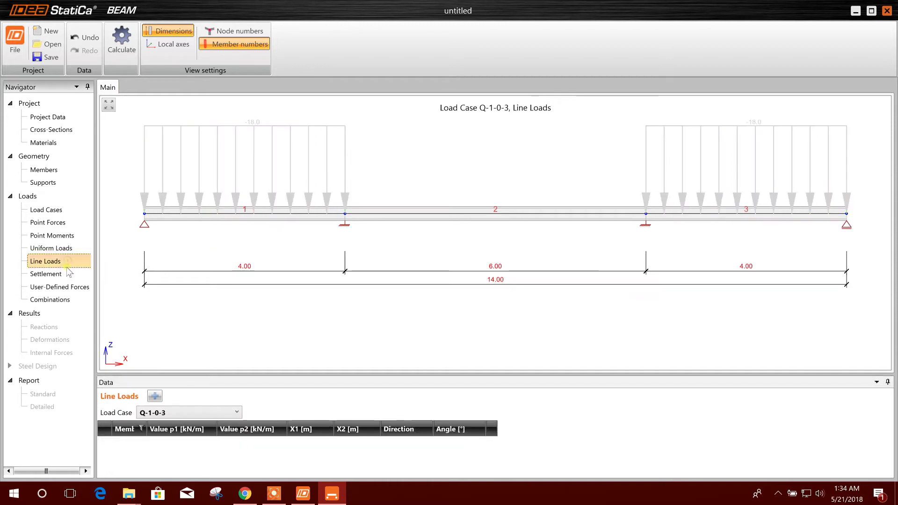
Check settlements and user-defined forces for Q-0-2-0, view ULSF/SLSC combinations, and recalculate
{"action": "left_click", "coordinate": [189, 412]}
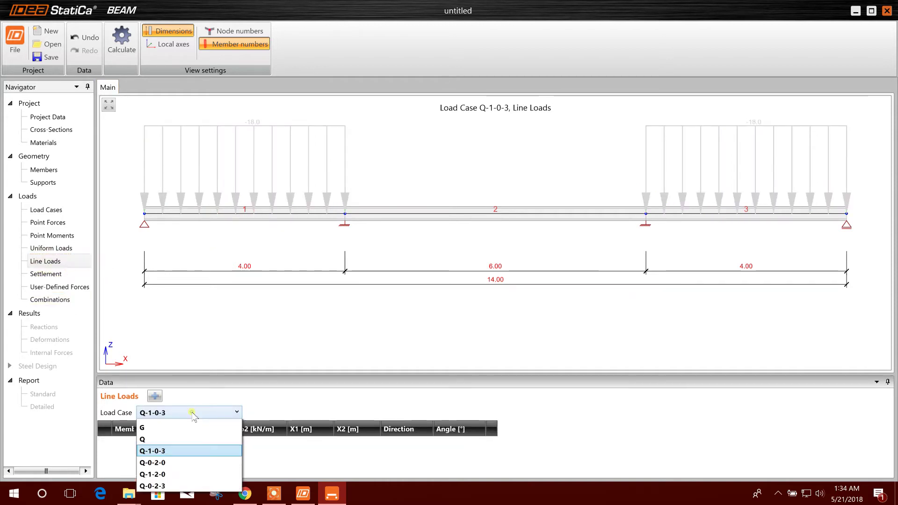
{"action": "left_click", "coordinate": [161, 476]}
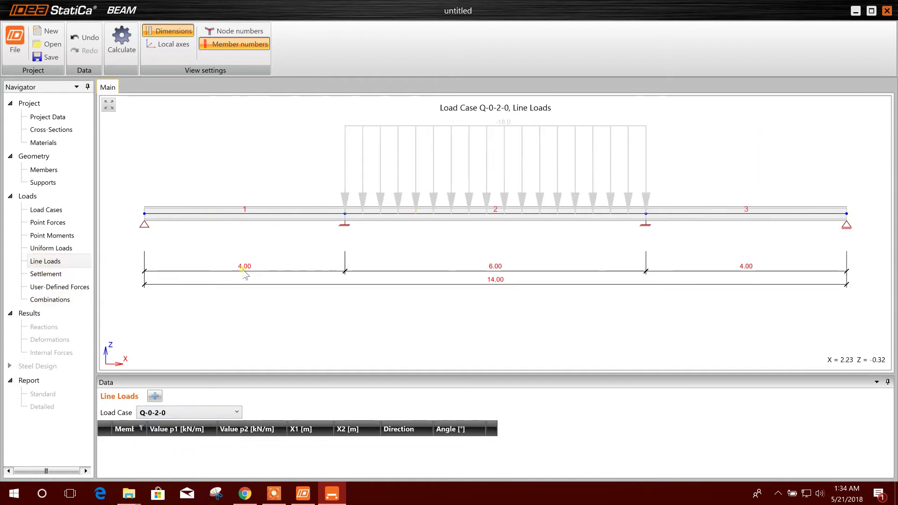
{"action": "left_click", "coordinate": [46, 273]}
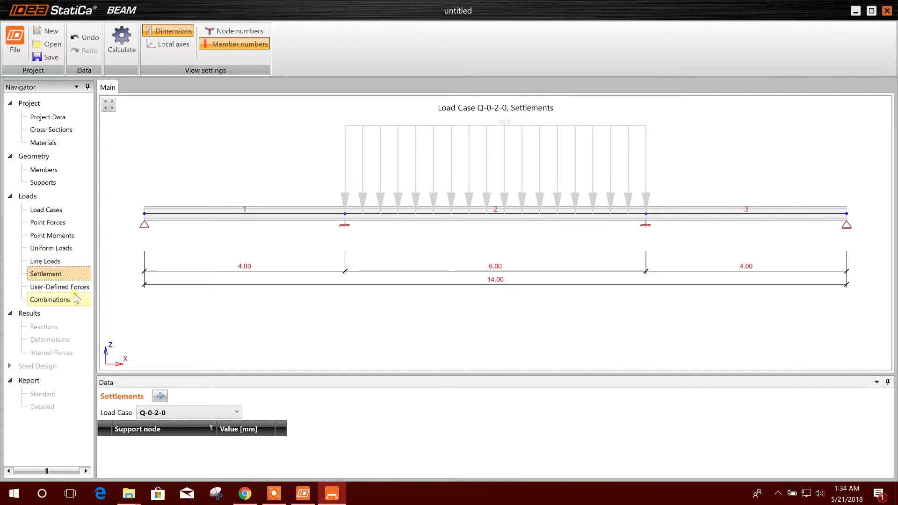
{"action": "left_click", "coordinate": [179, 421]}
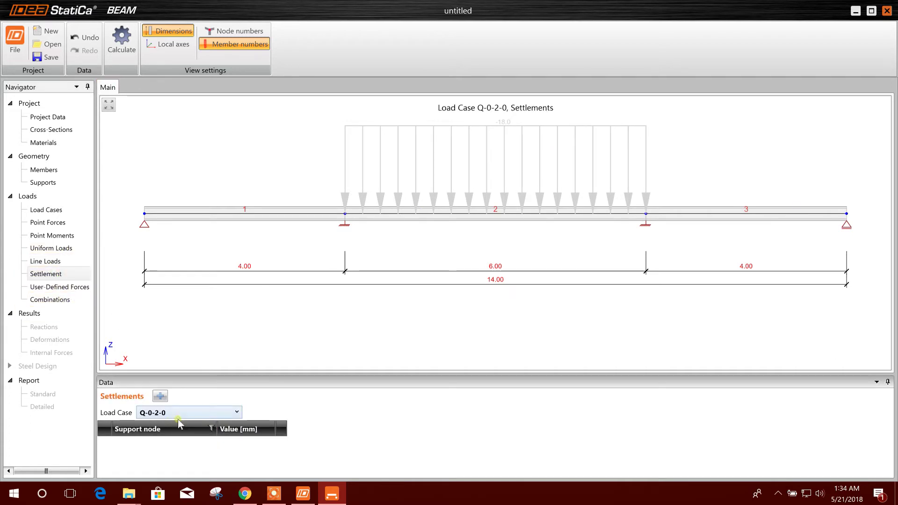
{"action": "left_click", "coordinate": [181, 413]}
{"action": "left_click", "coordinate": [180, 413]}
{"action": "left_click", "coordinate": [59, 287]}
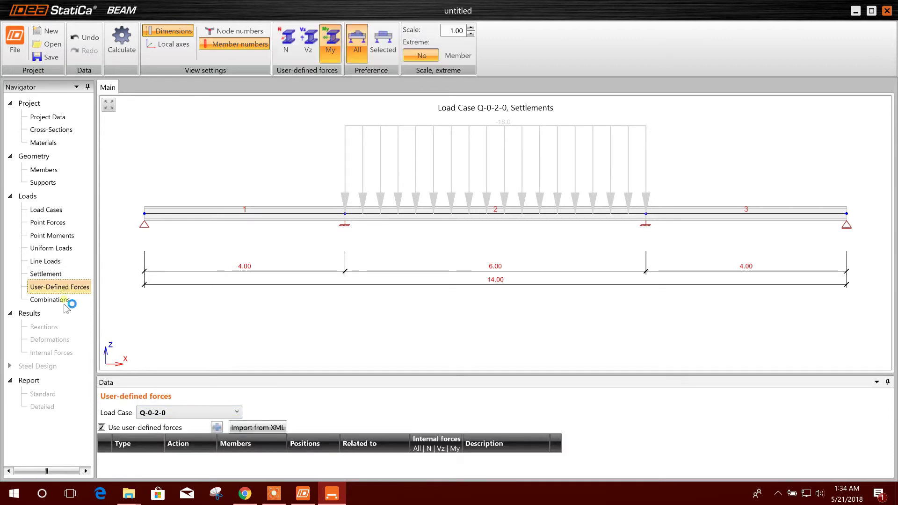
{"action": "left_click", "coordinate": [64, 302]}
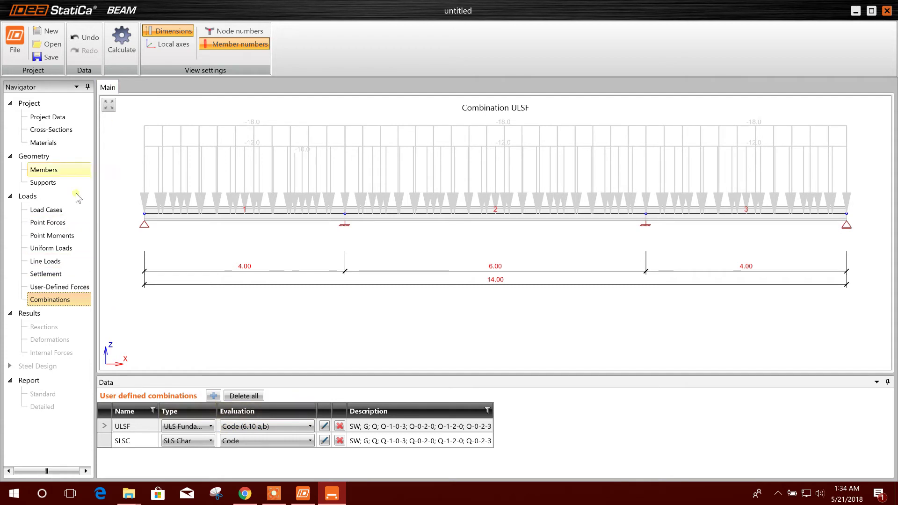
{"action": "left_click", "coordinate": [123, 47]}
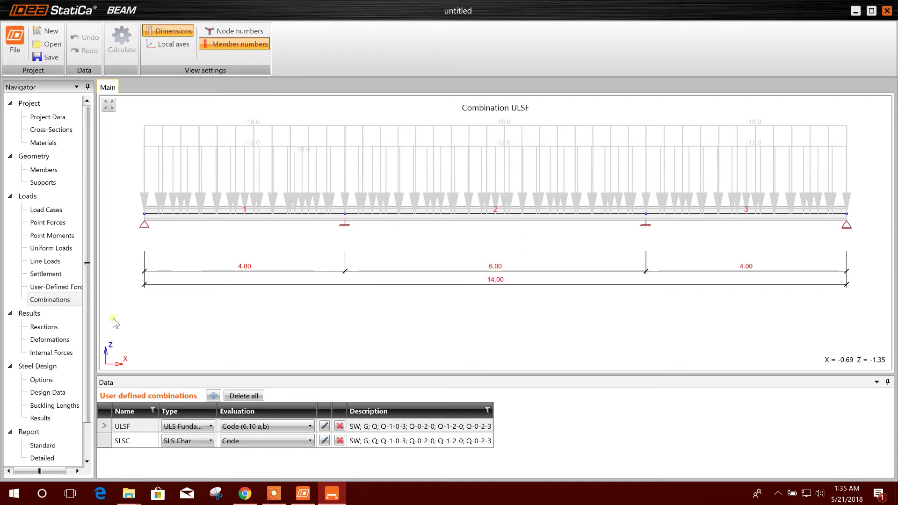
Review ULS support reactions, vertical deflections and internal forces, then open Steel Design Options
{"action": "scroll", "coordinate": [52, 304], "scroll_direction": "down", "scroll_amount": 1}
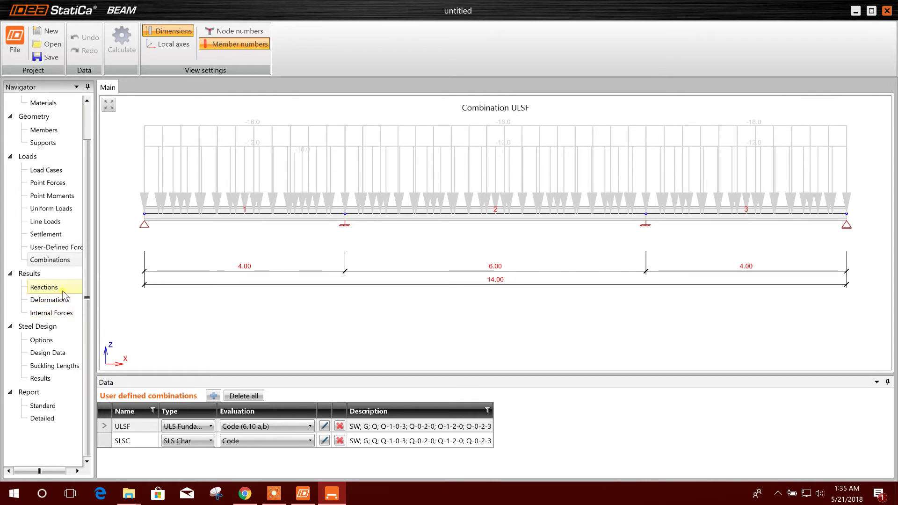
{"action": "left_click", "coordinate": [63, 291]}
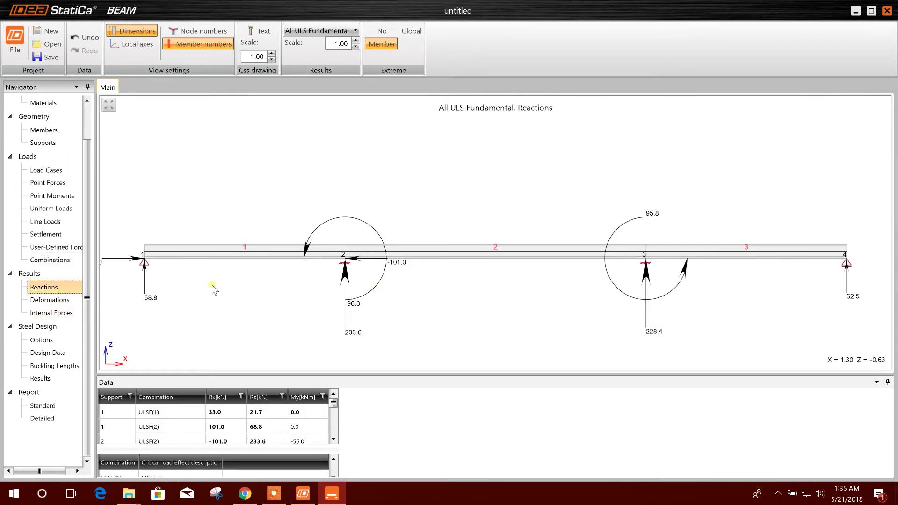
{"action": "left_click", "coordinate": [50, 300]}
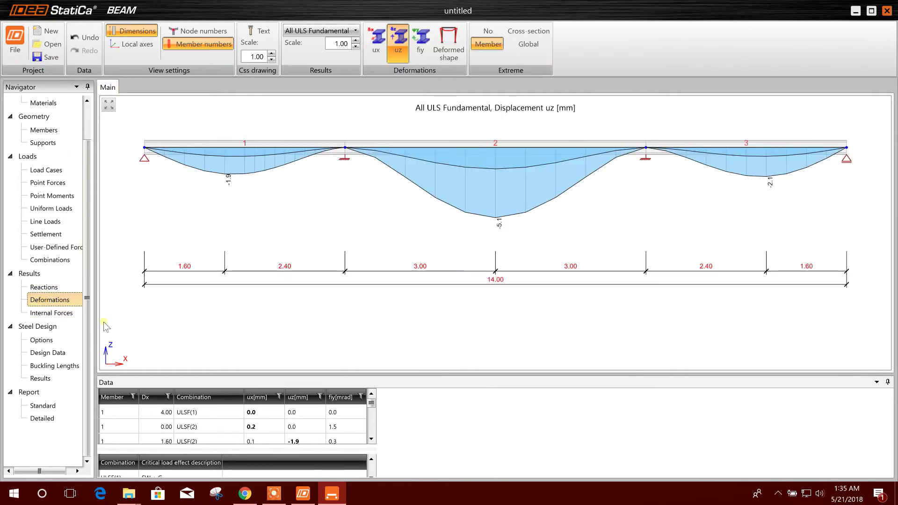
{"action": "left_click", "coordinate": [62, 315]}
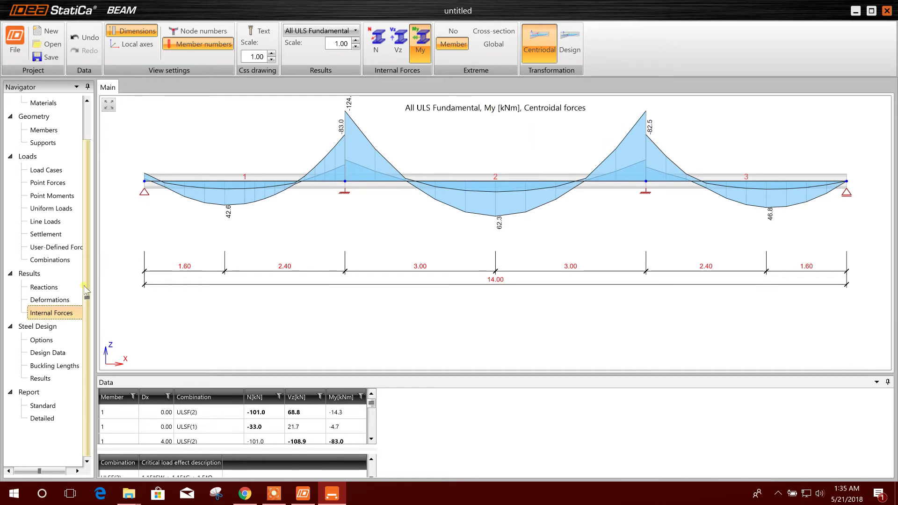
{"action": "left_click", "coordinate": [46, 342]}
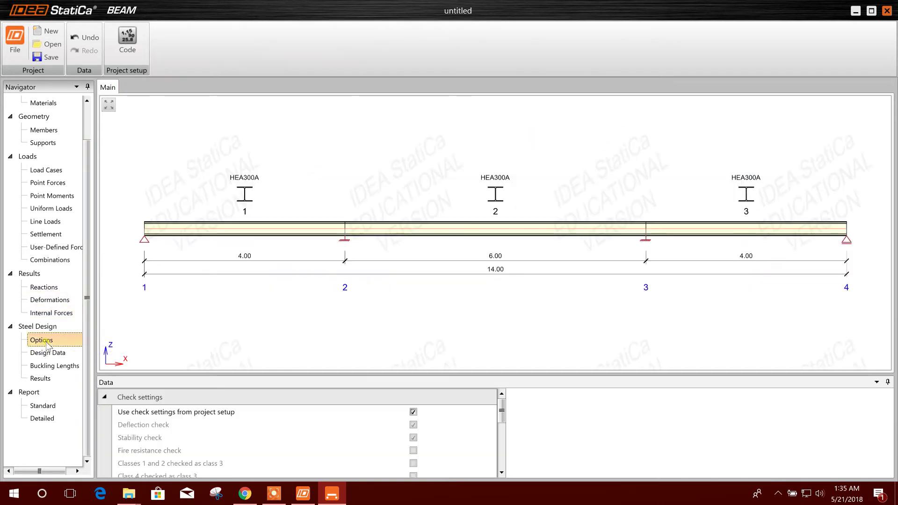
{"action": "scroll", "coordinate": [421, 443], "scroll_direction": "down", "scroll_amount": 2}
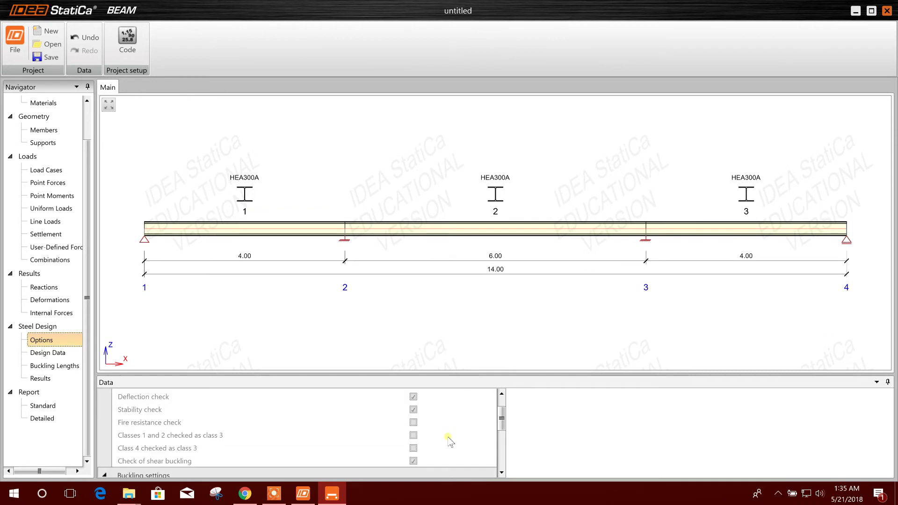
{"action": "scroll", "coordinate": [413, 435], "scroll_direction": "down", "scroll_amount": 6}
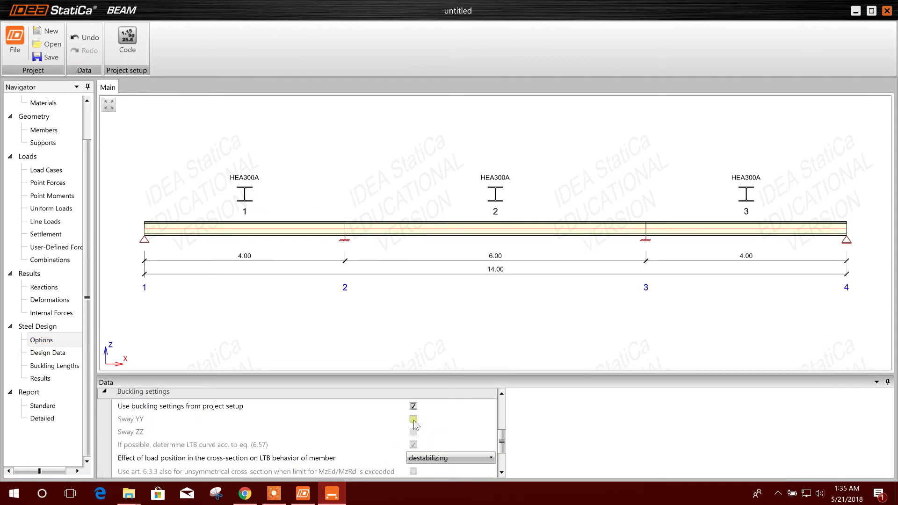
{"action": "scroll", "coordinate": [415, 423], "scroll_direction": "down", "scroll_amount": 3}
{"action": "left_click", "coordinate": [453, 409]}
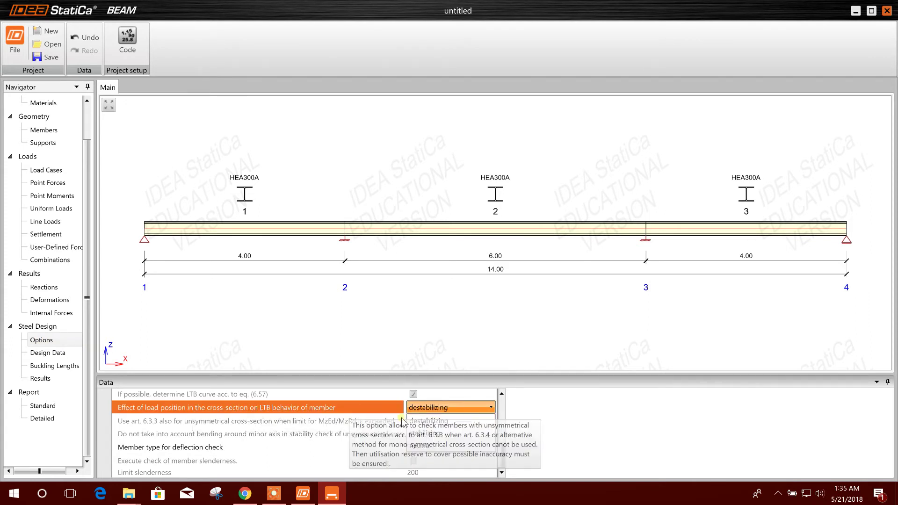
{"action": "left_click", "coordinate": [512, 425]}
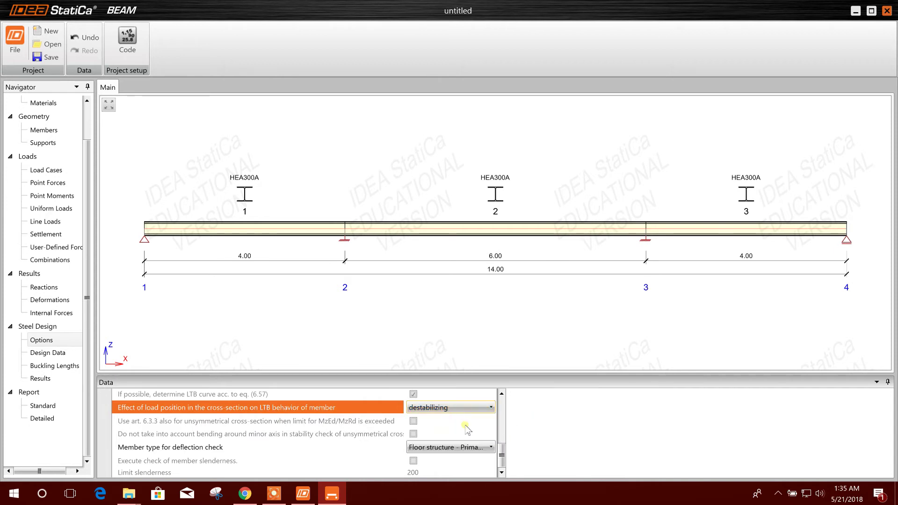
{"action": "scroll", "coordinate": [501, 433], "scroll_direction": "up", "scroll_amount": 10}
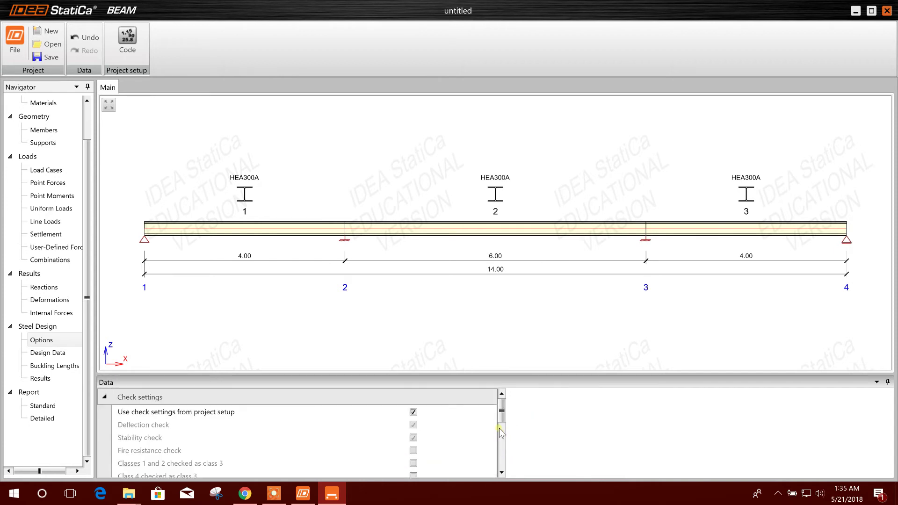
{"action": "left_click", "coordinate": [52, 355]}
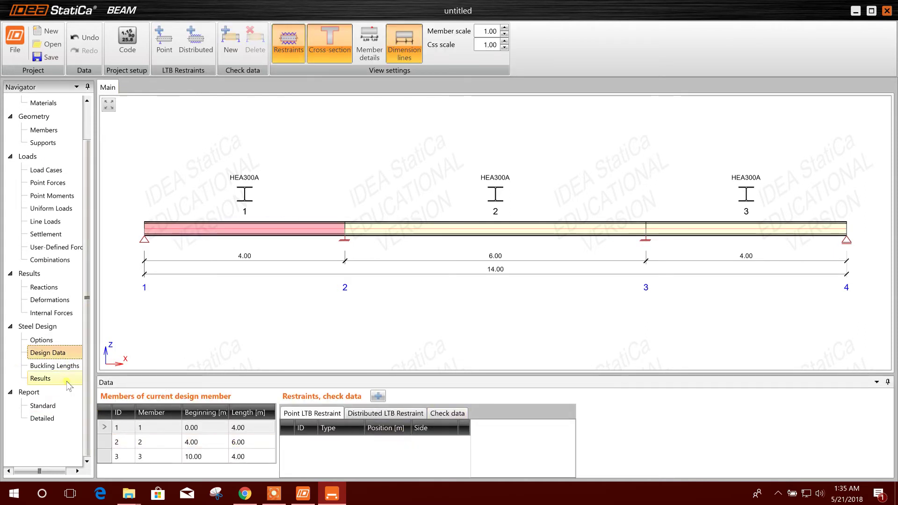
Check the buckling lengths (ky 0.77, 0.55, 0.77) and run the steel check results
{"action": "left_click", "coordinate": [55, 367]}
{"action": "scroll", "coordinate": [403, 442], "scroll_direction": "down", "scroll_amount": 3}
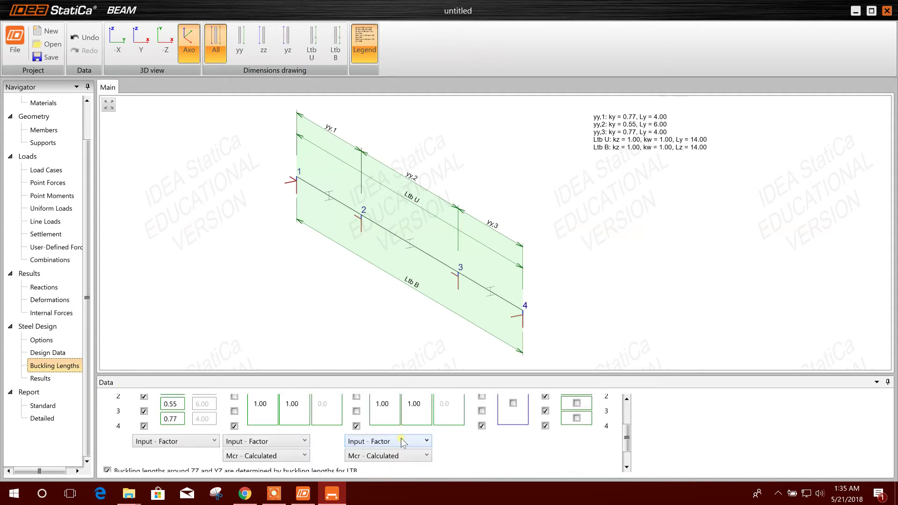
{"action": "scroll", "coordinate": [595, 440], "scroll_direction": "down", "scroll_amount": 2}
{"action": "left_click", "coordinate": [41, 378]}
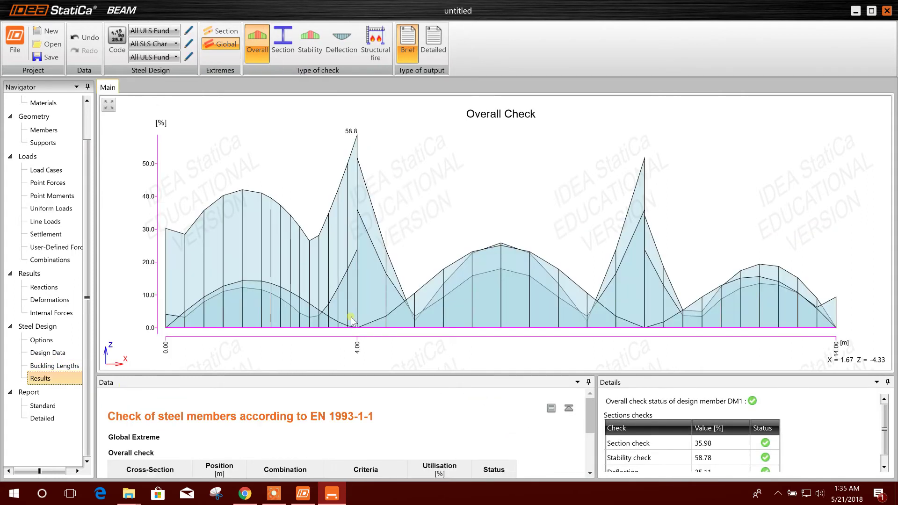
Generate the standard report (all checks OK, 58.8% max utilisation, 977 kg HEA300A), then request the detailed report
{"action": "scroll", "coordinate": [812, 442], "scroll_direction": "down", "scroll_amount": 1}
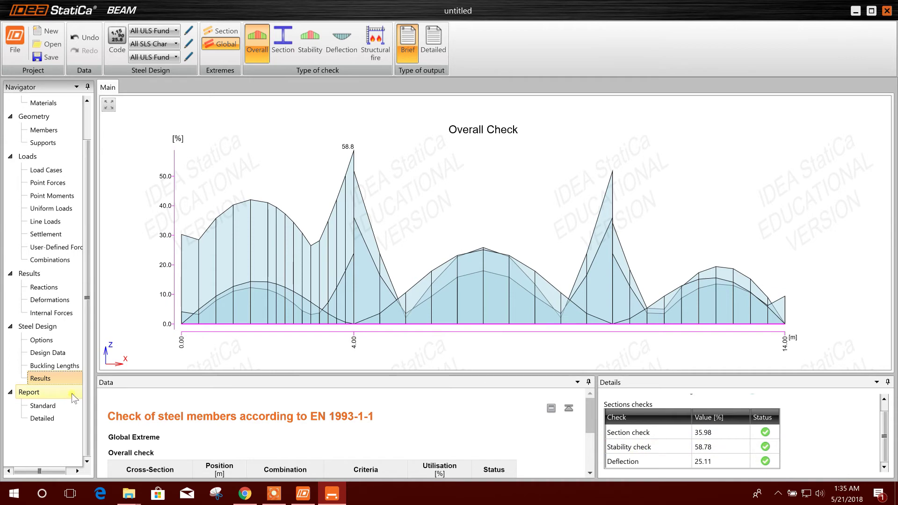
{"action": "left_click", "coordinate": [67, 407]}
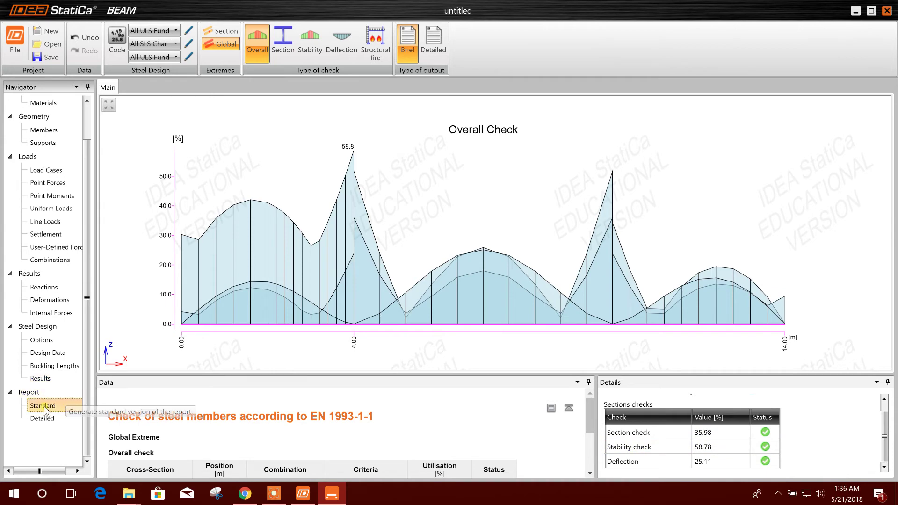
{"action": "scroll", "coordinate": [338, 267], "scroll_direction": "down", "scroll_amount": 10}
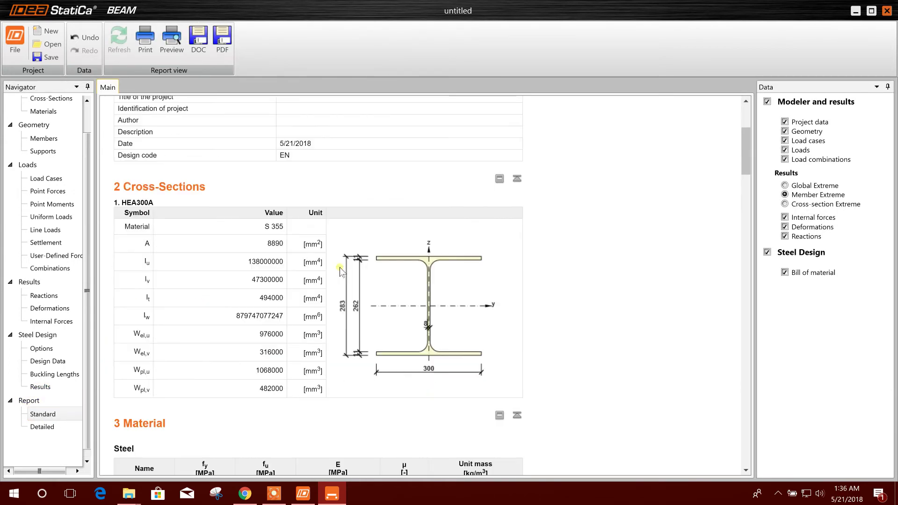
{"action": "scroll", "coordinate": [336, 263], "scroll_direction": "down", "scroll_amount": 15}
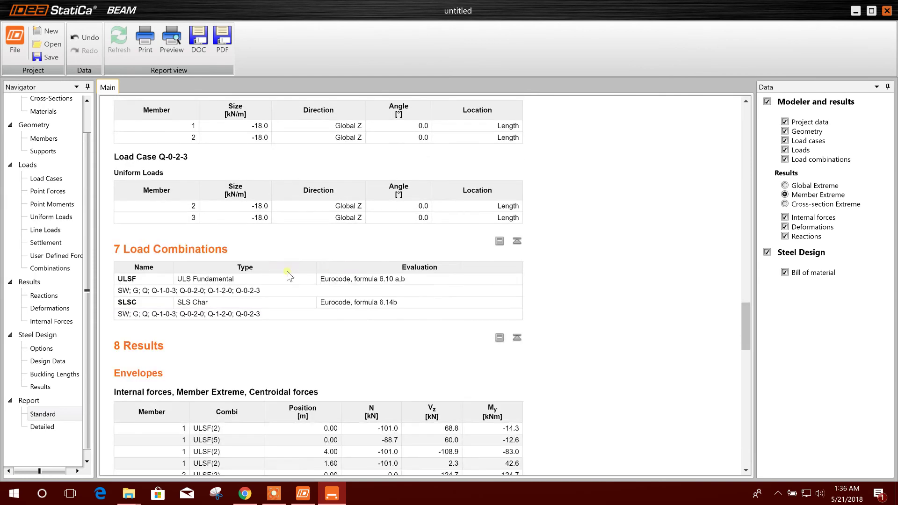
{"action": "scroll", "coordinate": [364, 281], "scroll_direction": "down", "scroll_amount": 10}
{"action": "left_click", "coordinate": [42, 427]}
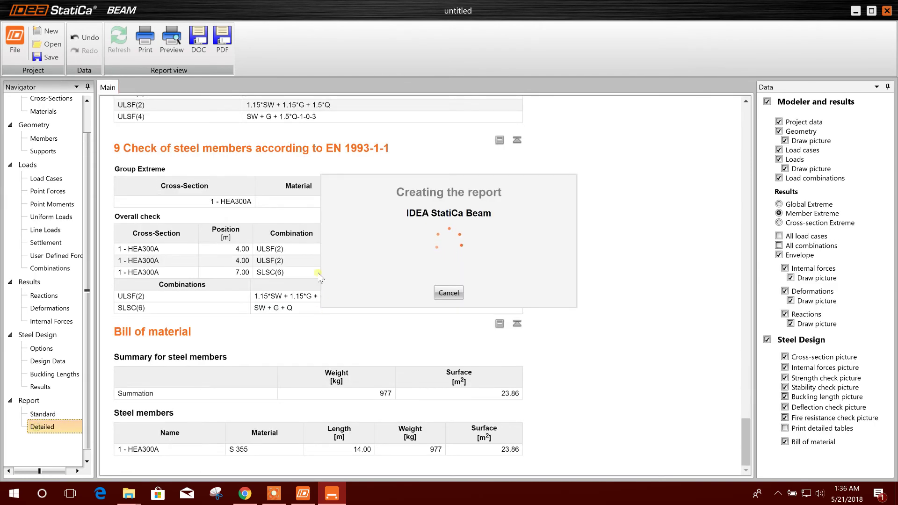
Review the detailed report from Material through the Bill of material, then bring up its Print dialog
{"action": "scroll", "coordinate": [346, 252], "scroll_direction": "down", "scroll_amount": 8}
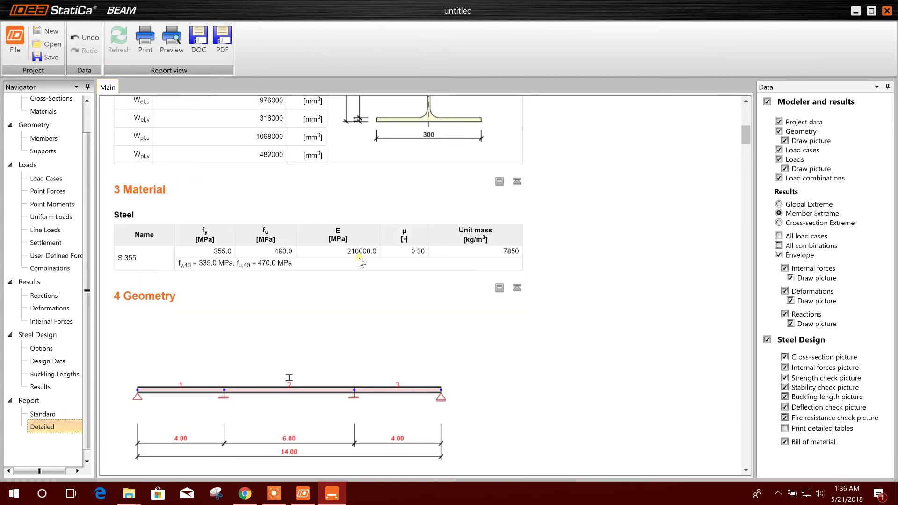
{"action": "scroll", "coordinate": [359, 257], "scroll_direction": "down", "scroll_amount": 15}
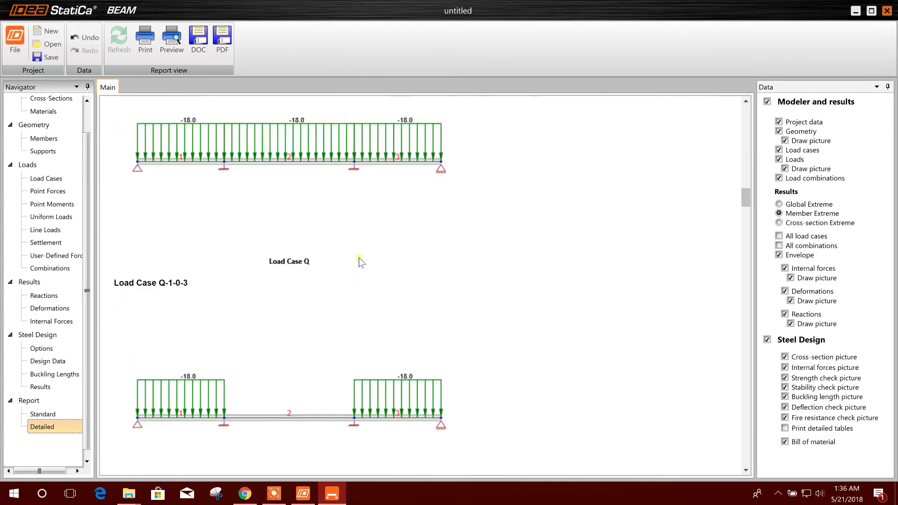
{"action": "scroll", "coordinate": [359, 258], "scroll_direction": "down", "scroll_amount": 12}
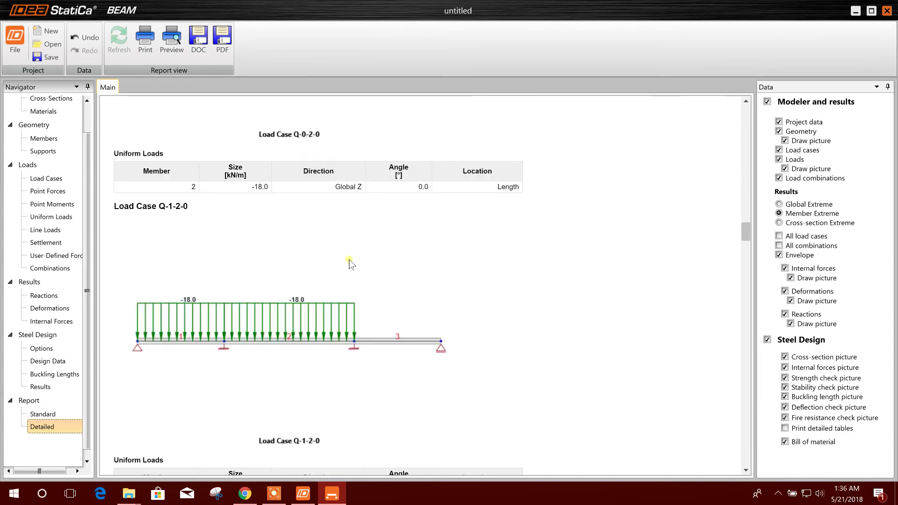
{"action": "scroll", "coordinate": [351, 265], "scroll_direction": "down", "scroll_amount": 12}
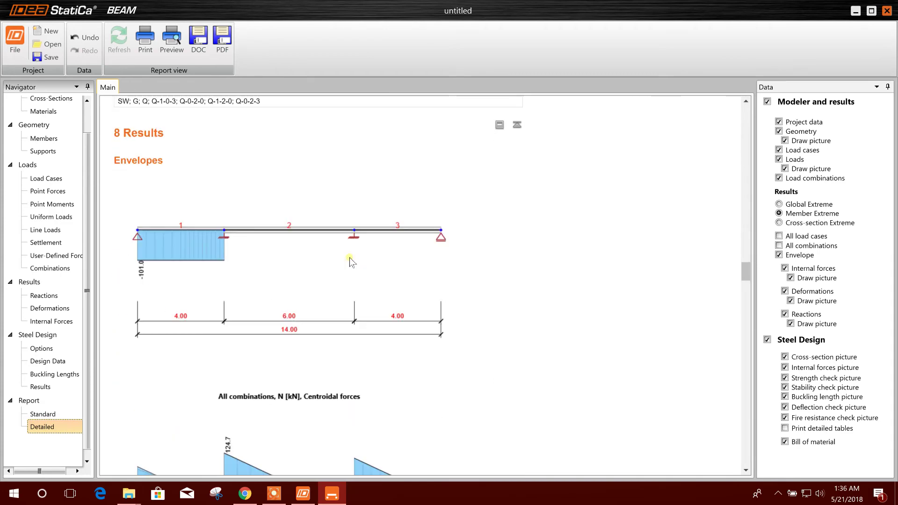
{"action": "scroll", "coordinate": [352, 262], "scroll_direction": "down", "scroll_amount": 5}
{"action": "scroll", "coordinate": [380, 264], "scroll_direction": "down", "scroll_amount": 15}
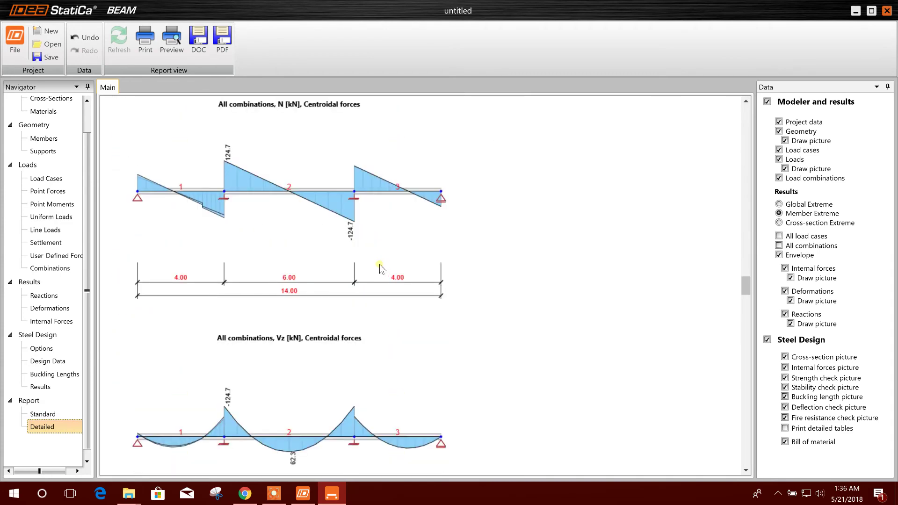
{"action": "scroll", "coordinate": [380, 261], "scroll_direction": "down", "scroll_amount": 12}
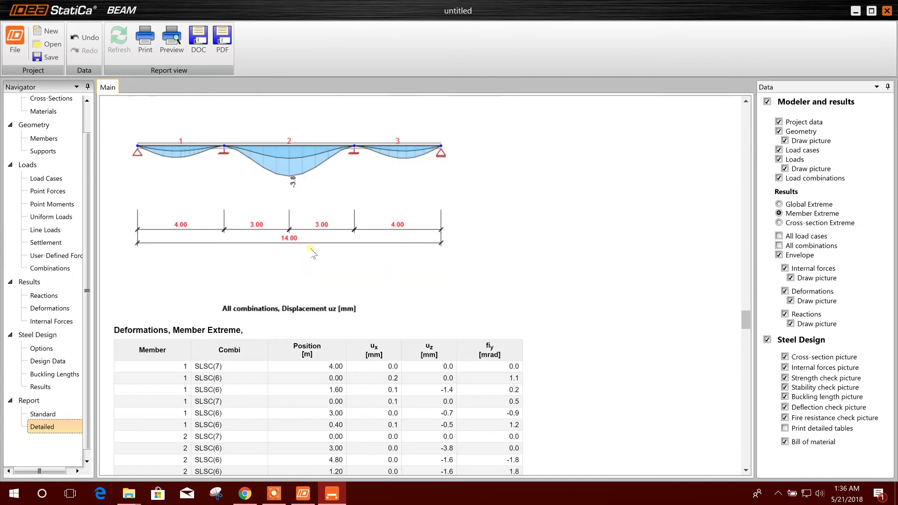
{"action": "scroll", "coordinate": [374, 234], "scroll_direction": "down", "scroll_amount": 3}
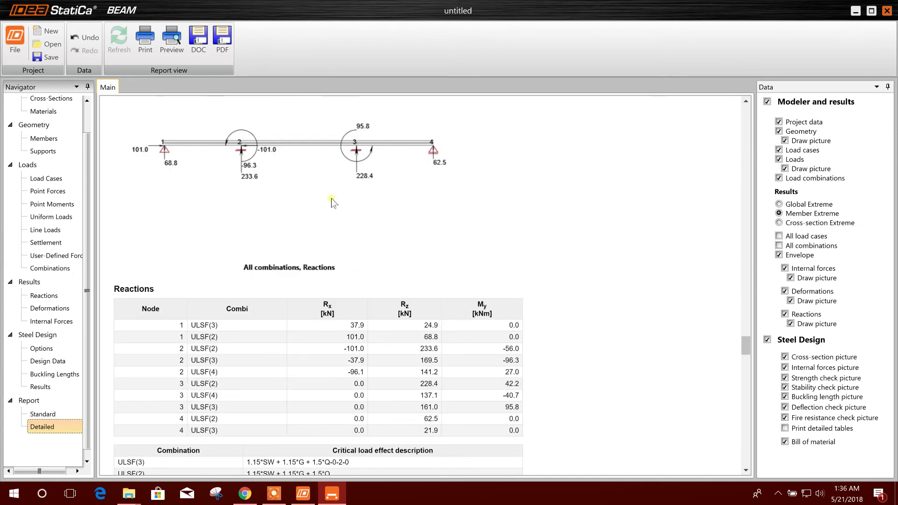
{"action": "scroll", "coordinate": [381, 250], "scroll_direction": "down", "scroll_amount": 6}
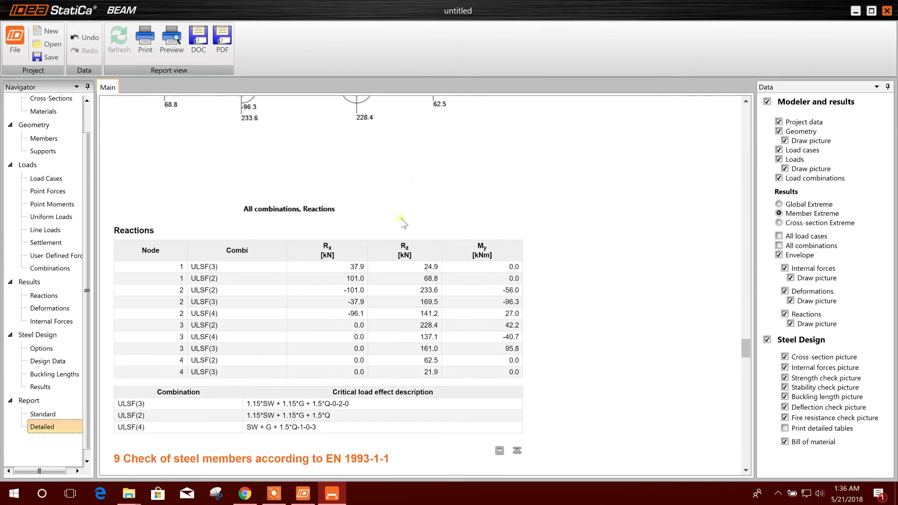
{"action": "scroll", "coordinate": [394, 238], "scroll_direction": "down", "scroll_amount": 6}
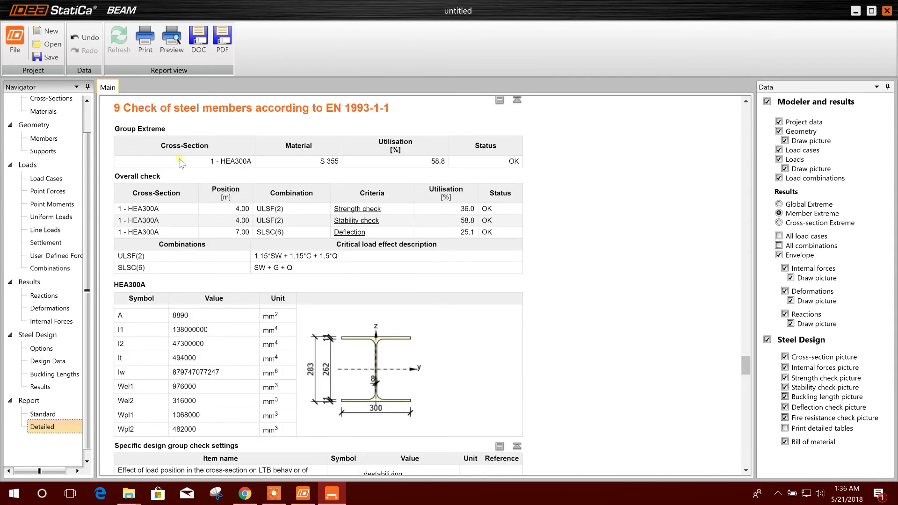
{"action": "scroll", "coordinate": [329, 273], "scroll_direction": "down", "scroll_amount": 8}
{"action": "scroll", "coordinate": [329, 272], "scroll_direction": "down", "scroll_amount": 20}
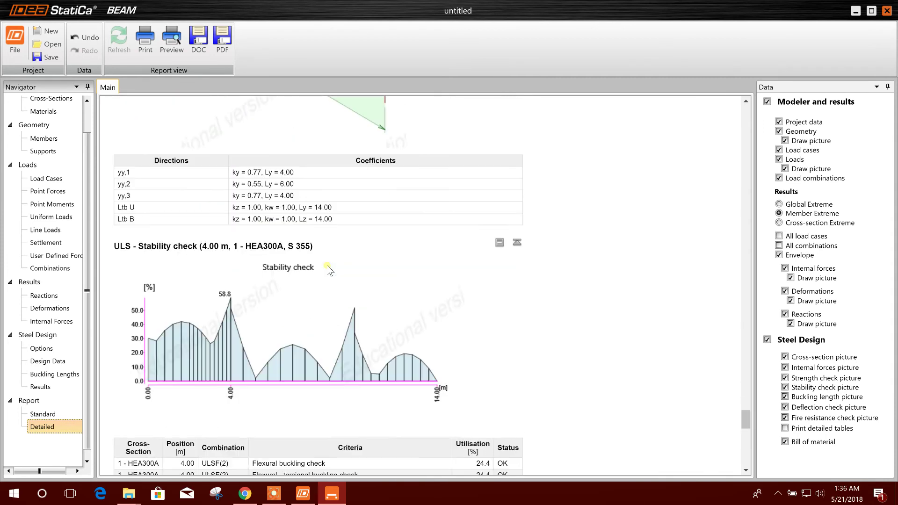
{"action": "scroll", "coordinate": [323, 262], "scroll_direction": "up", "scroll_amount": 10}
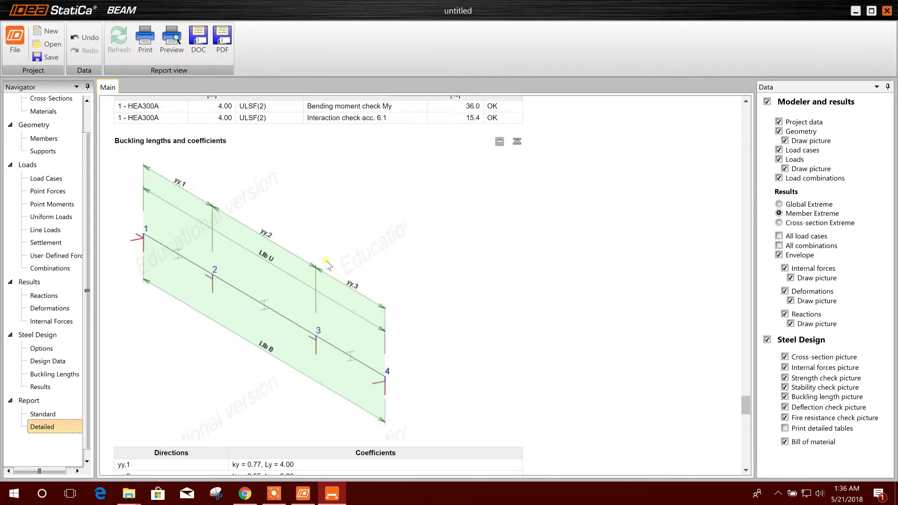
{"action": "scroll", "coordinate": [270, 239], "scroll_direction": "down", "scroll_amount": 3}
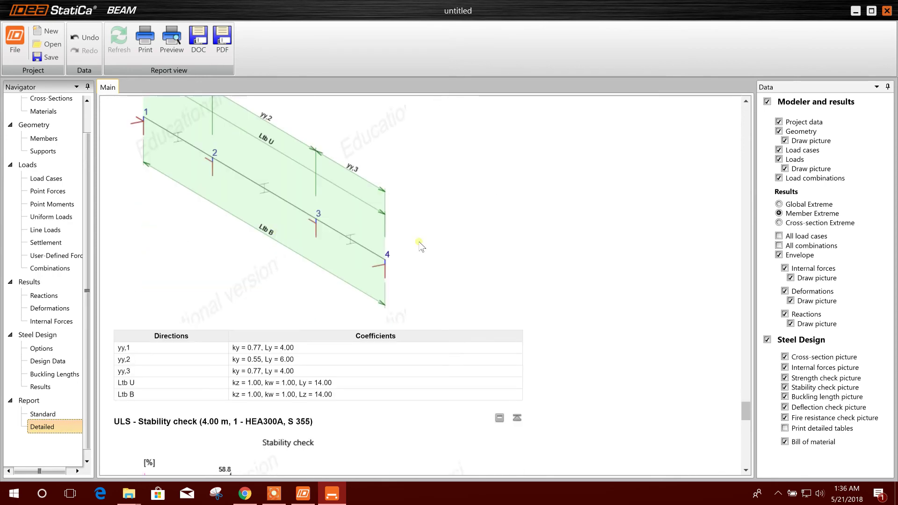
{"action": "scroll", "coordinate": [420, 243], "scroll_direction": "down", "scroll_amount": 15}
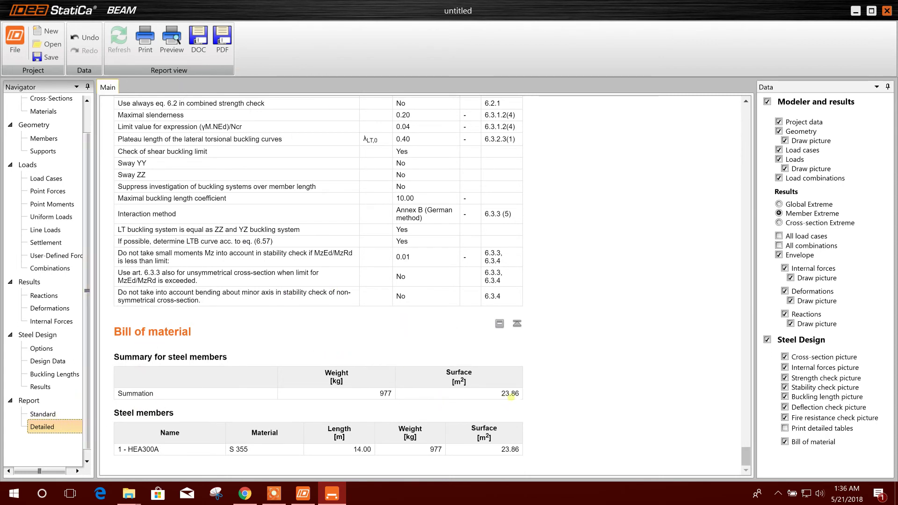
{"action": "left_click", "coordinate": [145, 43]}
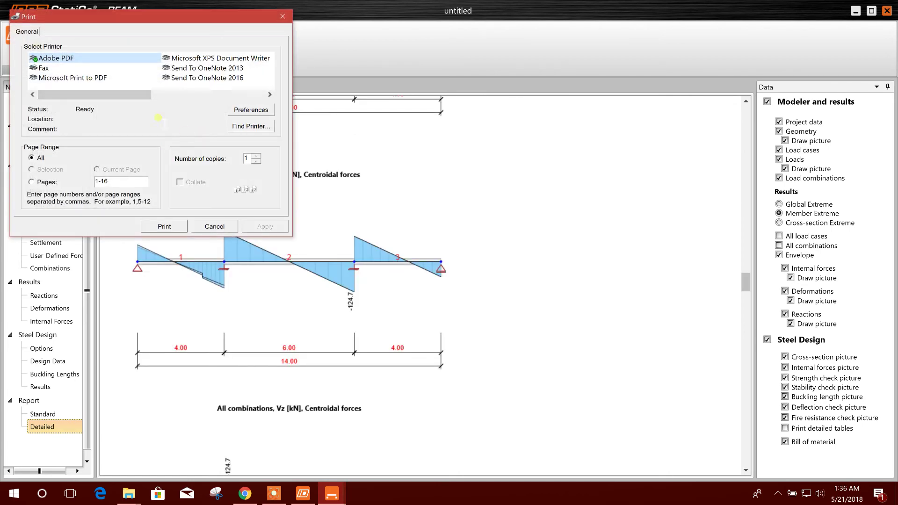
Print the detailed report to Adobe PDF, saving it as CombinedReportHeader.pdf on the Desktop
{"action": "left_click", "coordinate": [171, 227]}
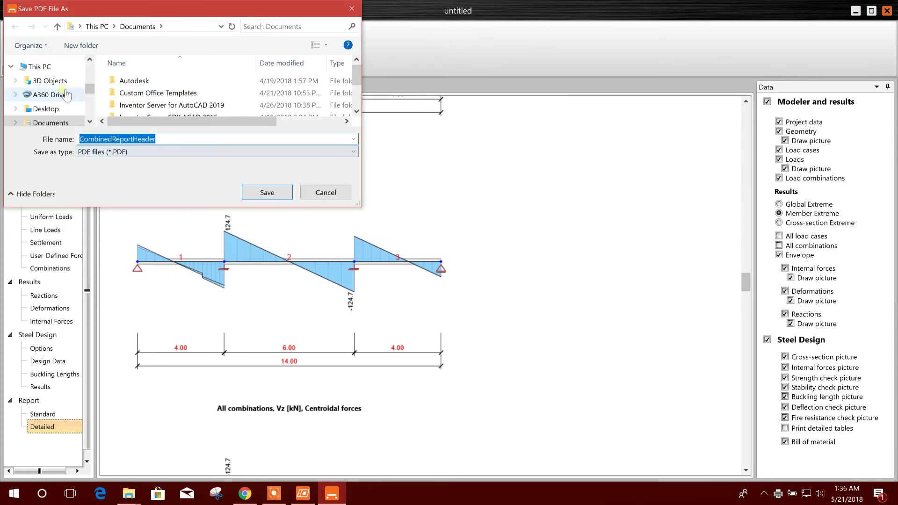
{"action": "left_click", "coordinate": [46, 109]}
{"action": "left_click", "coordinate": [267, 192]}
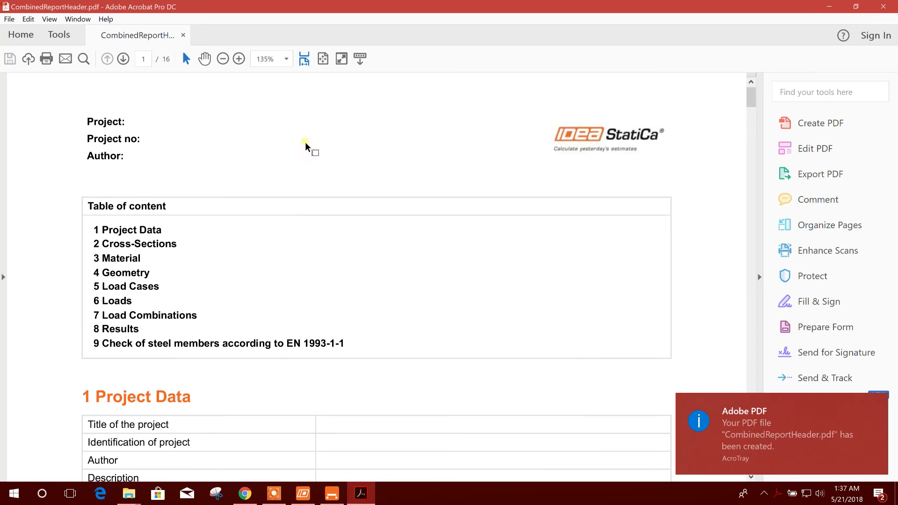
Bring the PDF forward, fit the page, check the page 16 bill of material, then minimise Acrobat
{"action": "left_click", "coordinate": [332, 493]}
{"action": "left_click", "coordinate": [332, 494]}
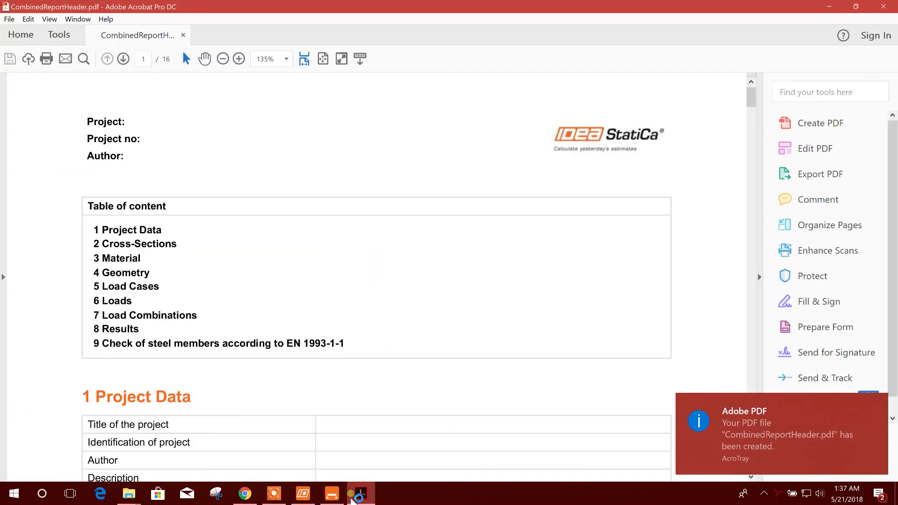
{"action": "left_click", "coordinate": [321, 59]}
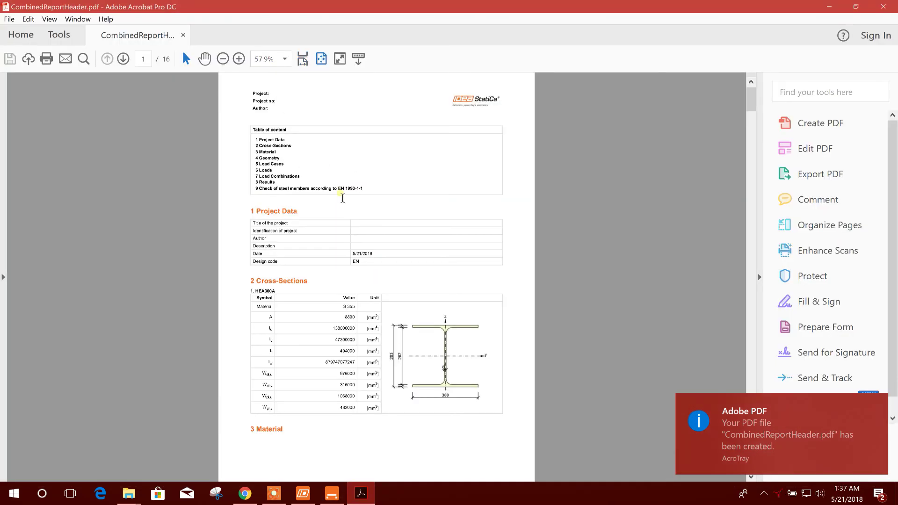
{"action": "scroll", "coordinate": [346, 197], "scroll_direction": "down", "scroll_amount": 20}
{"action": "scroll", "coordinate": [346, 199], "scroll_direction": "down", "scroll_amount": 20}
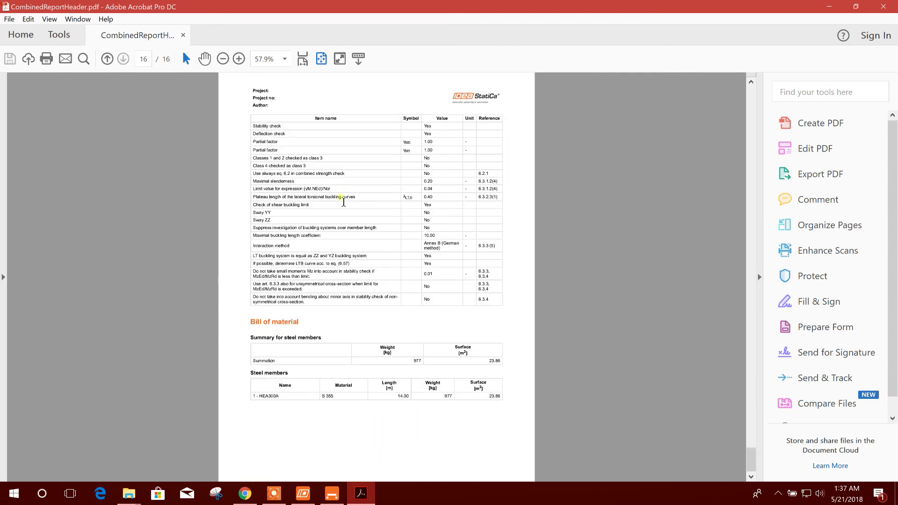
{"action": "left_click", "coordinate": [829, 6]}
{"action": "scroll", "coordinate": [360, 195], "scroll_direction": "up", "scroll_amount": 5}
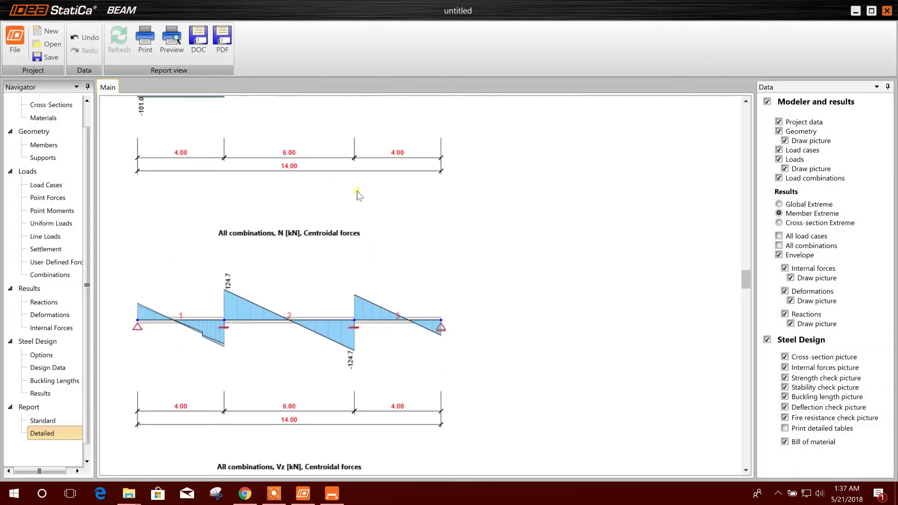
{"action": "scroll", "coordinate": [364, 199], "scroll_direction": "up", "scroll_amount": 10}
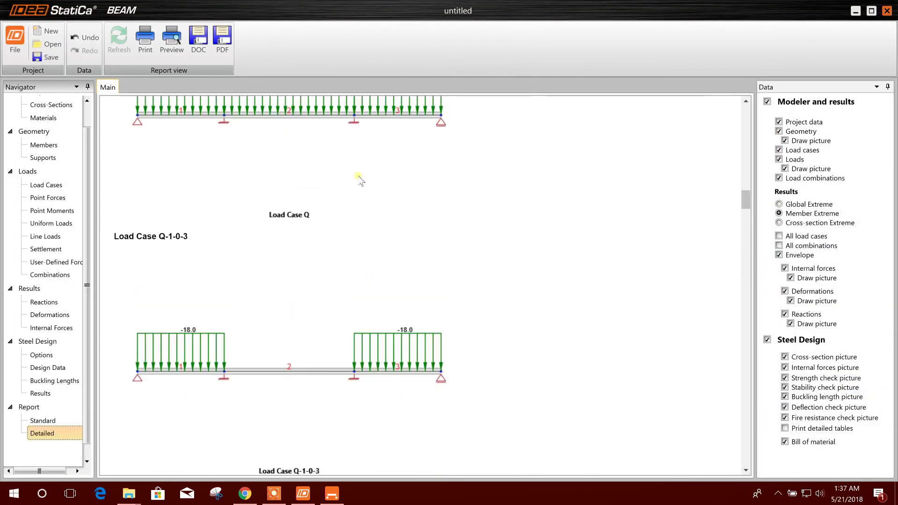
{"action": "scroll", "coordinate": [360, 180], "scroll_direction": "up", "scroll_amount": 15}
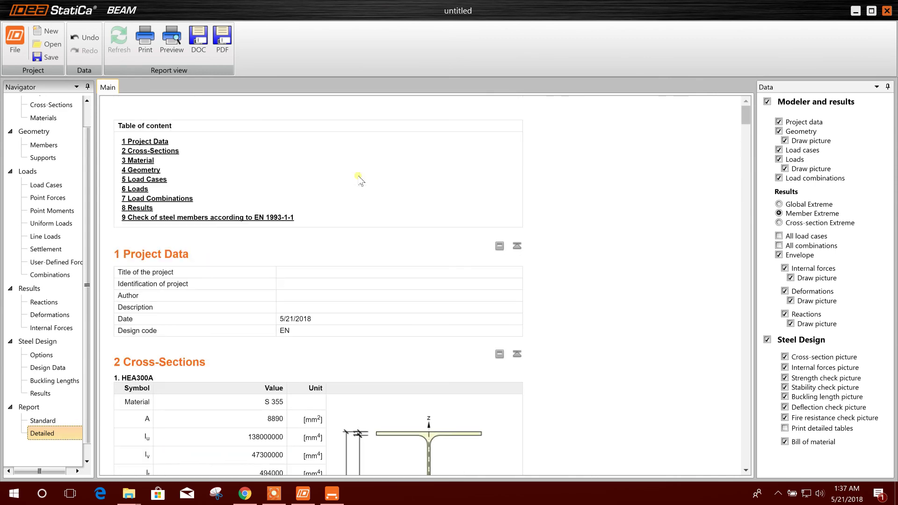